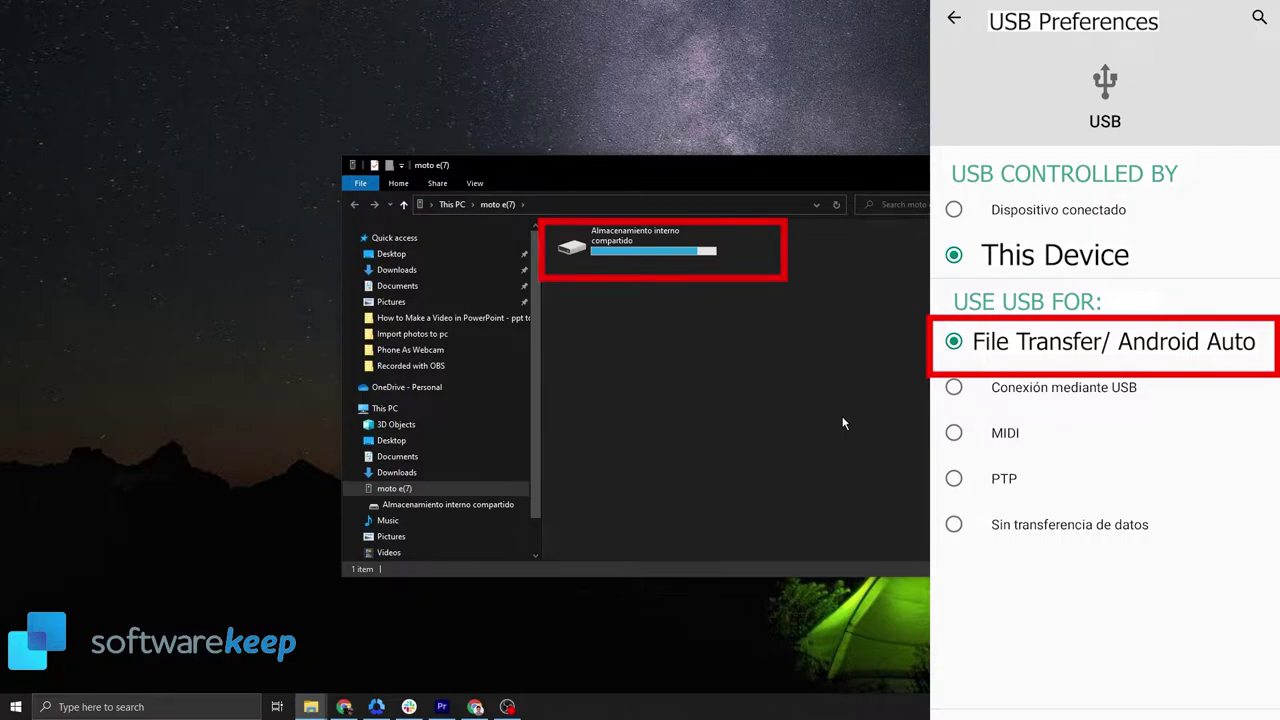
- Open the Camera folder inside DCIM on the phone's shared internal storage
double_click(633, 238)
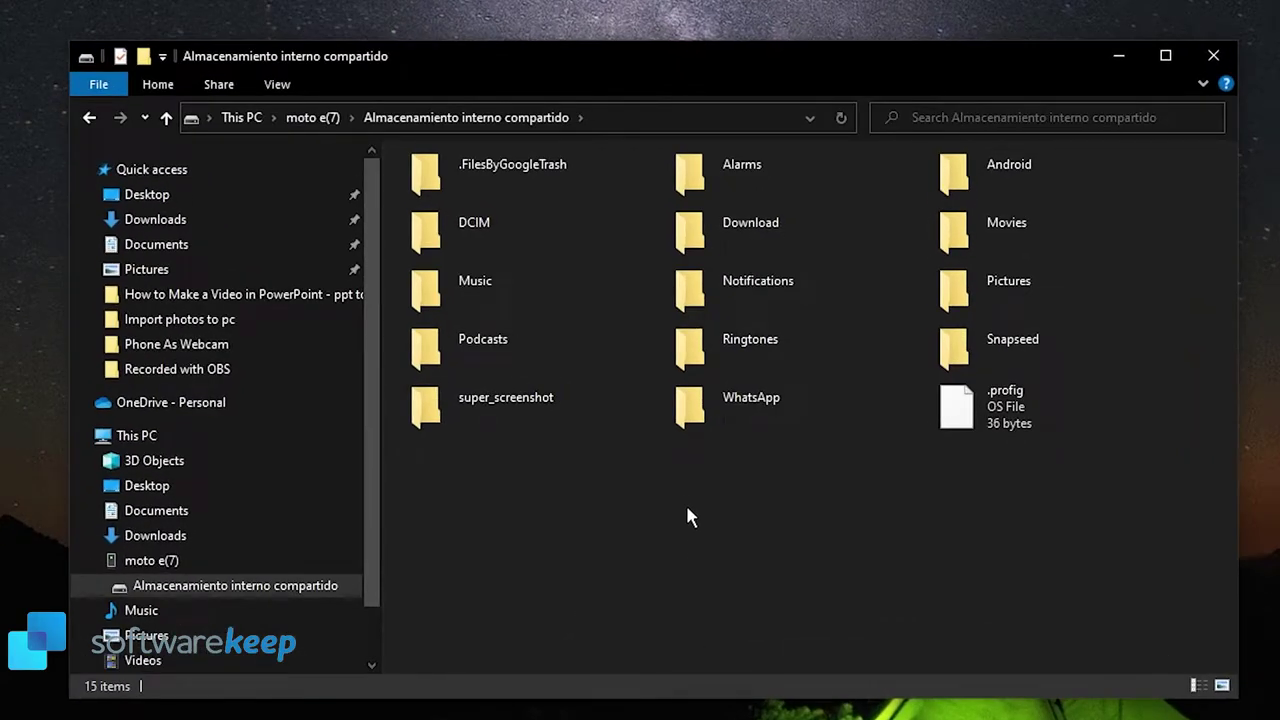
double_click(503, 247)
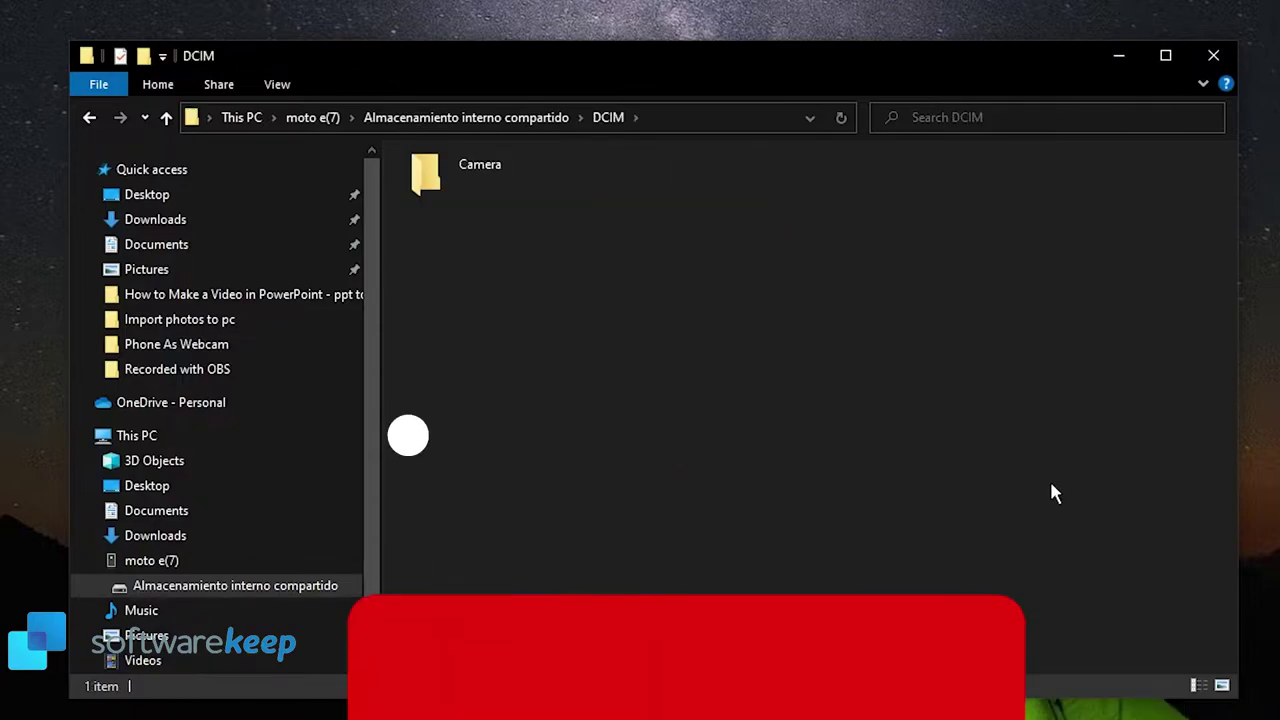
double_click(460, 187)
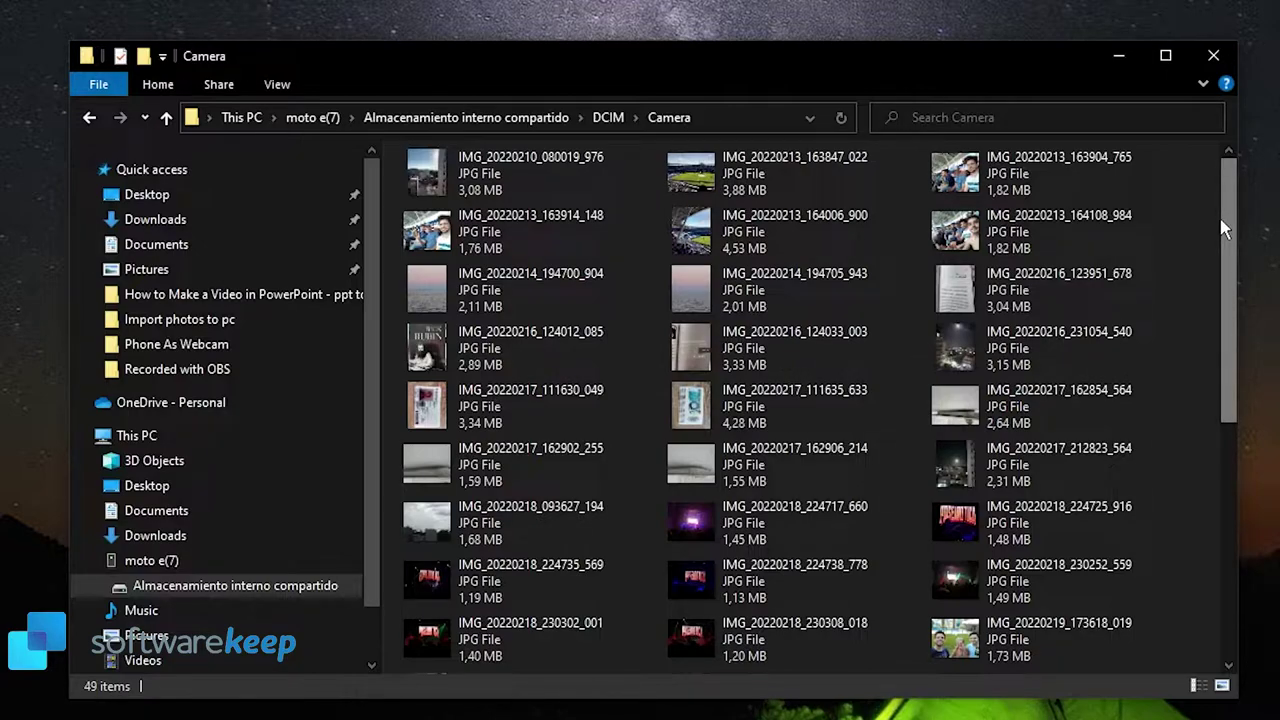
- Select every photo and video in the Camera folder, and clear the selection again
click(1184, 196)
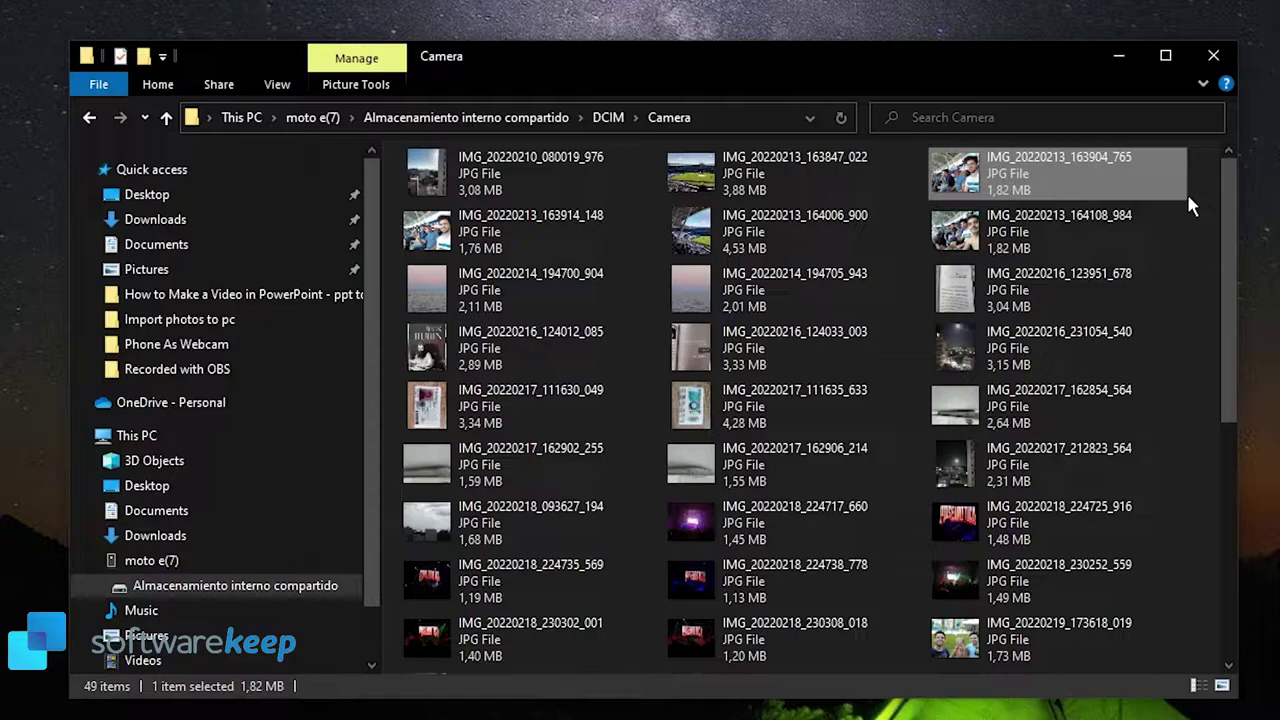
click(527, 168)
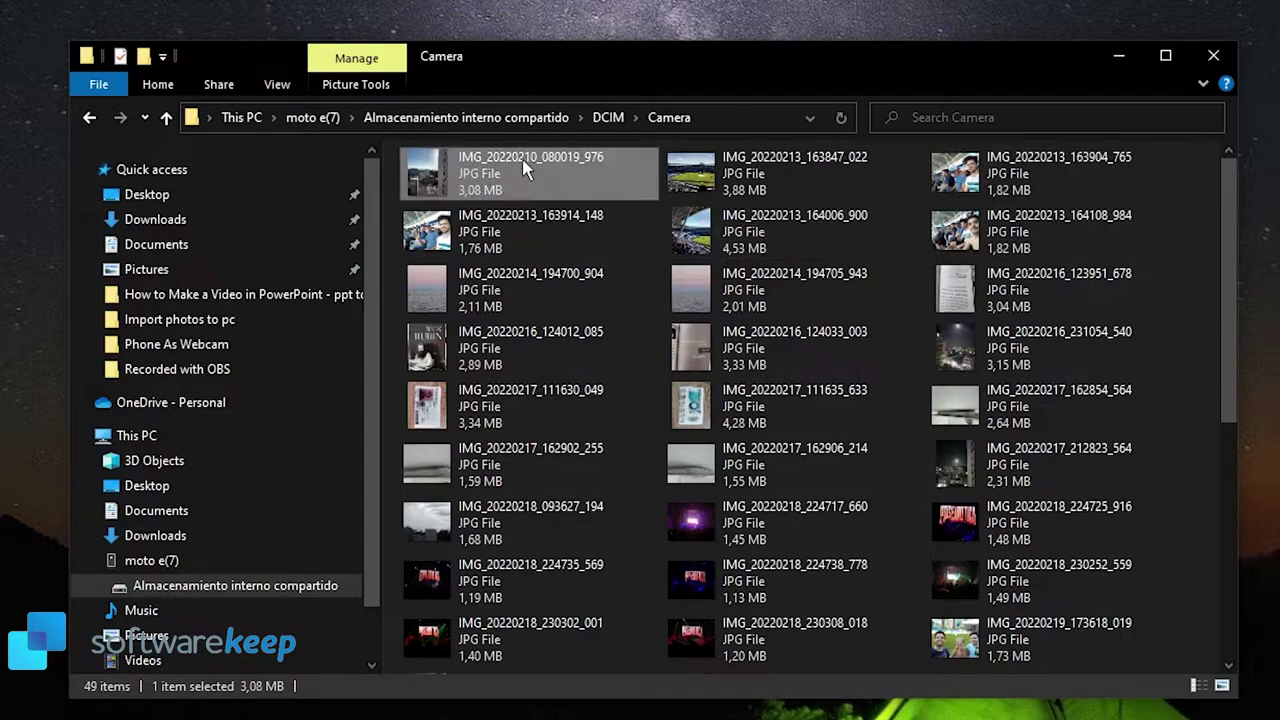
click(1165, 55)
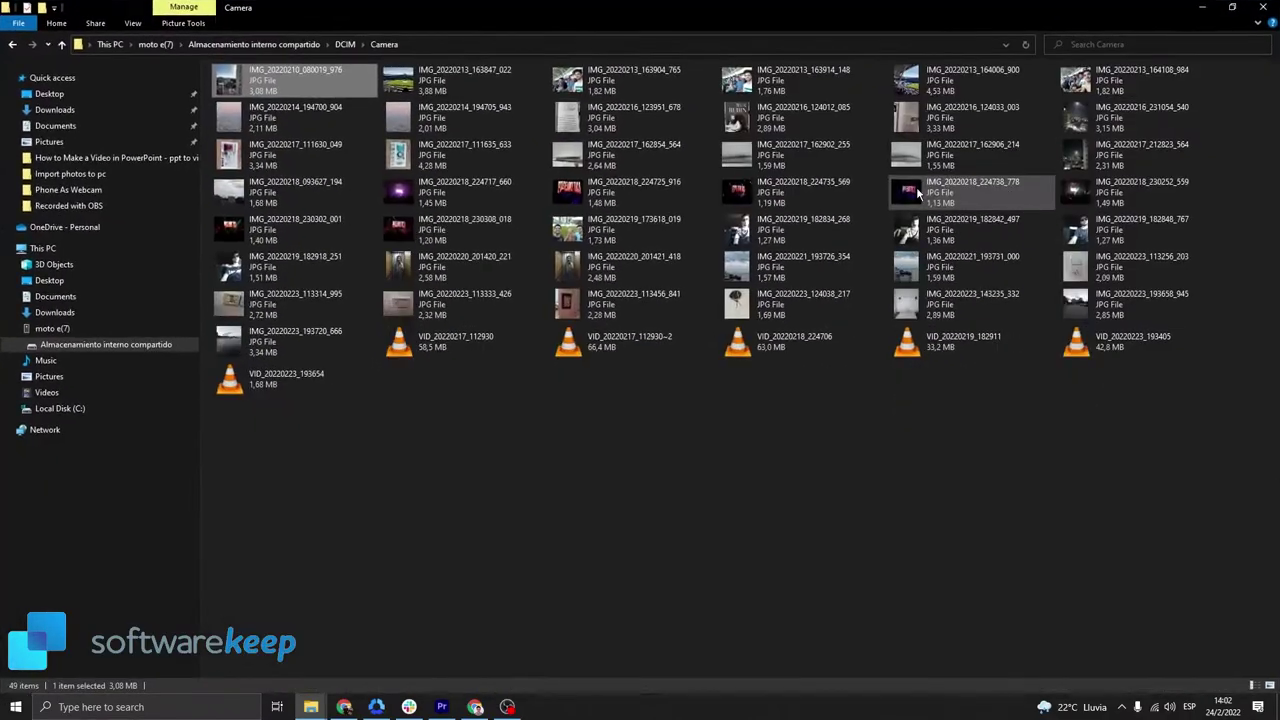
shift+click(273, 372)
right_click(291, 374)
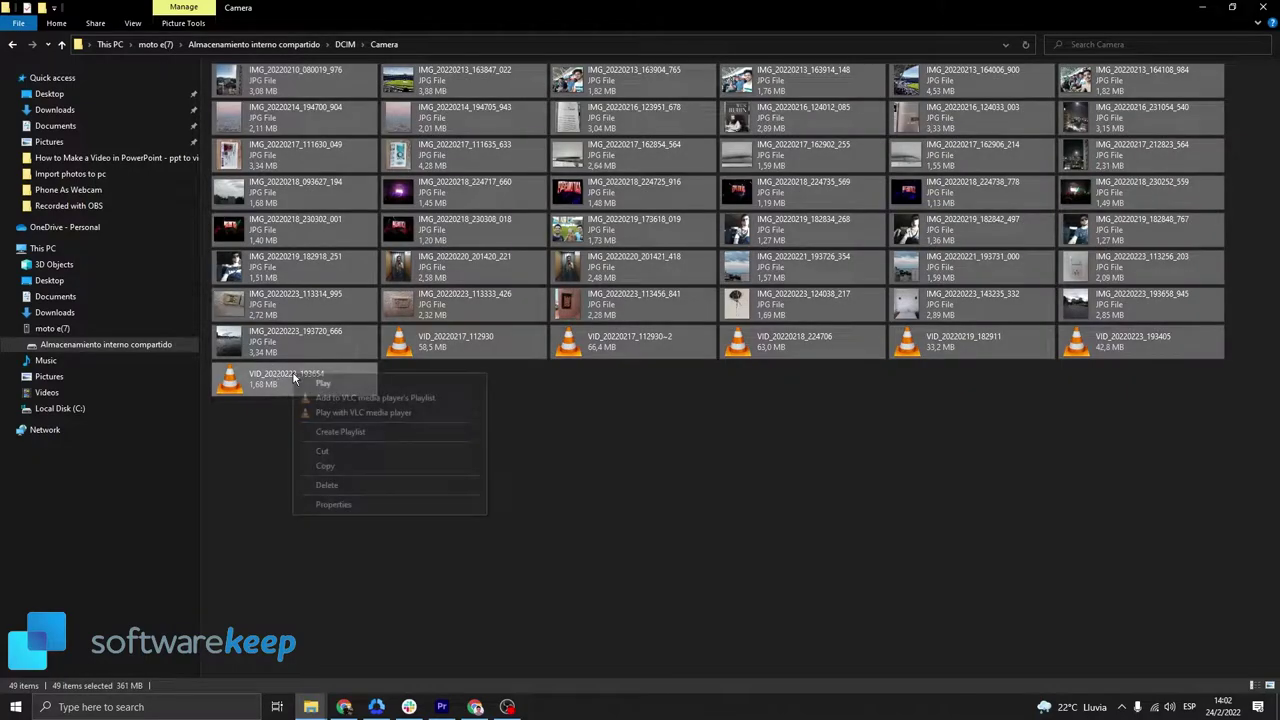
click(694, 480)
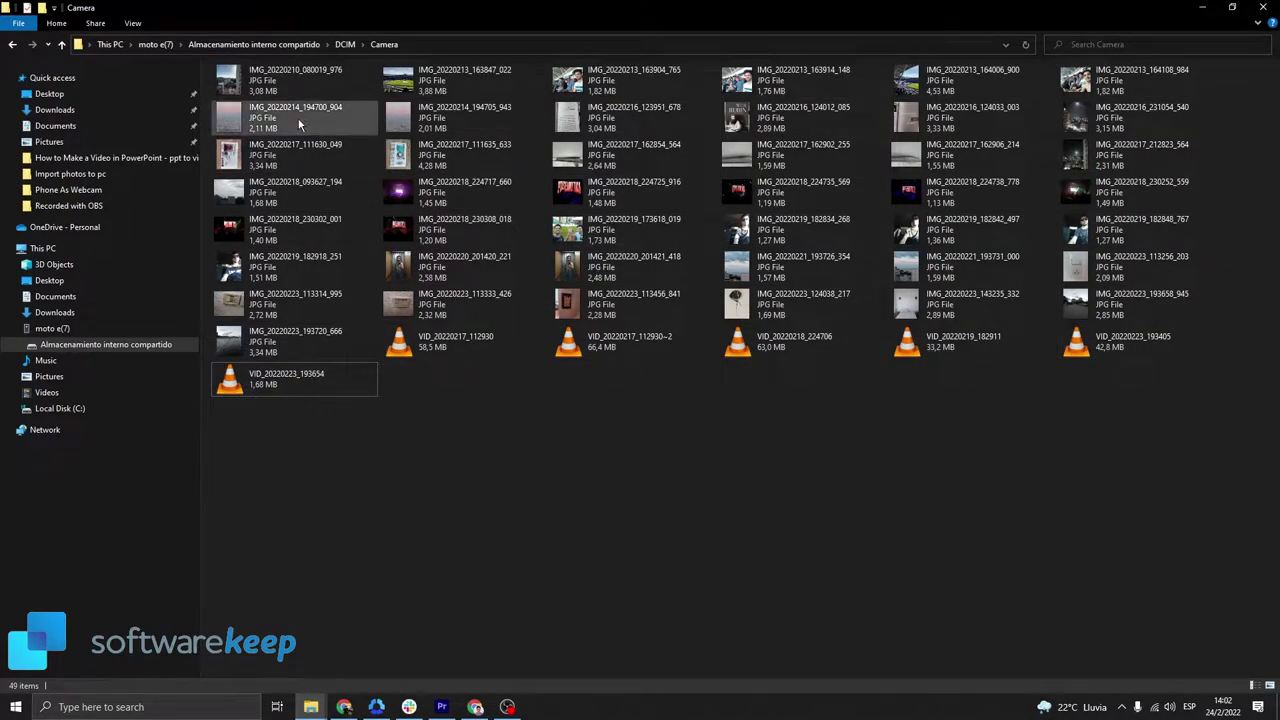
- Copy the photo IMG_20220213_163847_022 from the Camera folder and paste it onto the desktop
right_click(452, 88)
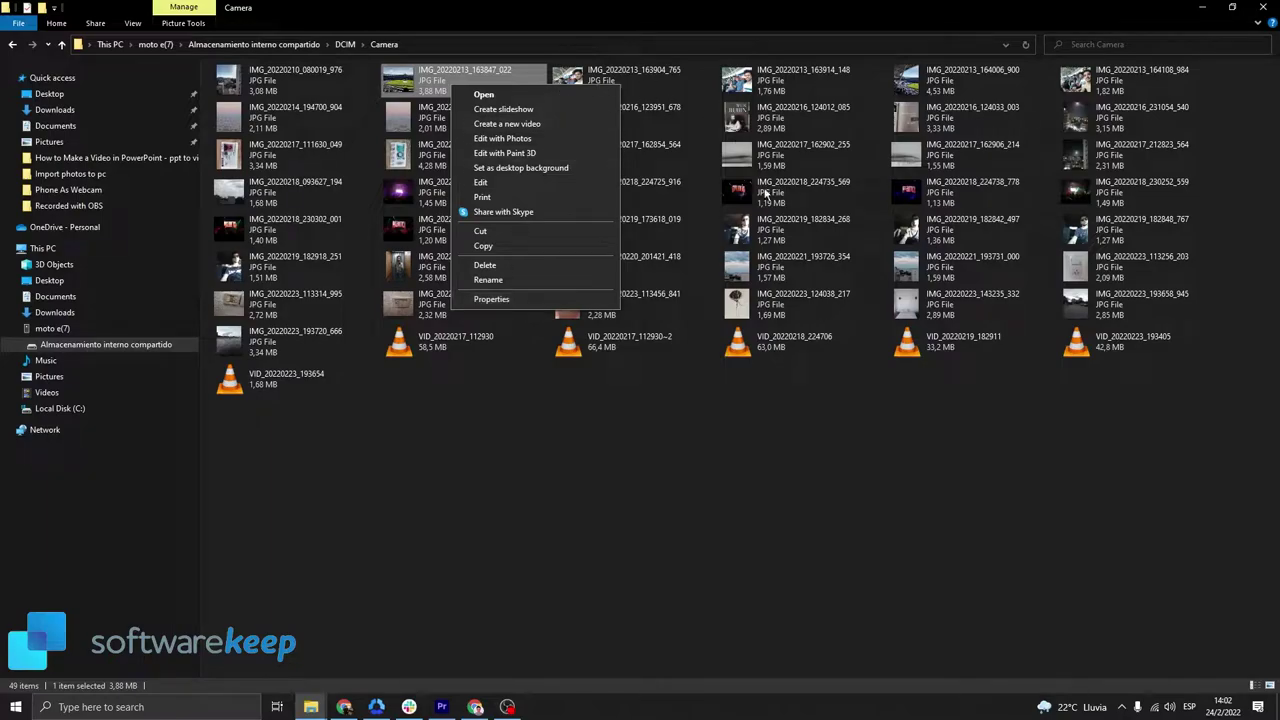
click(490, 245)
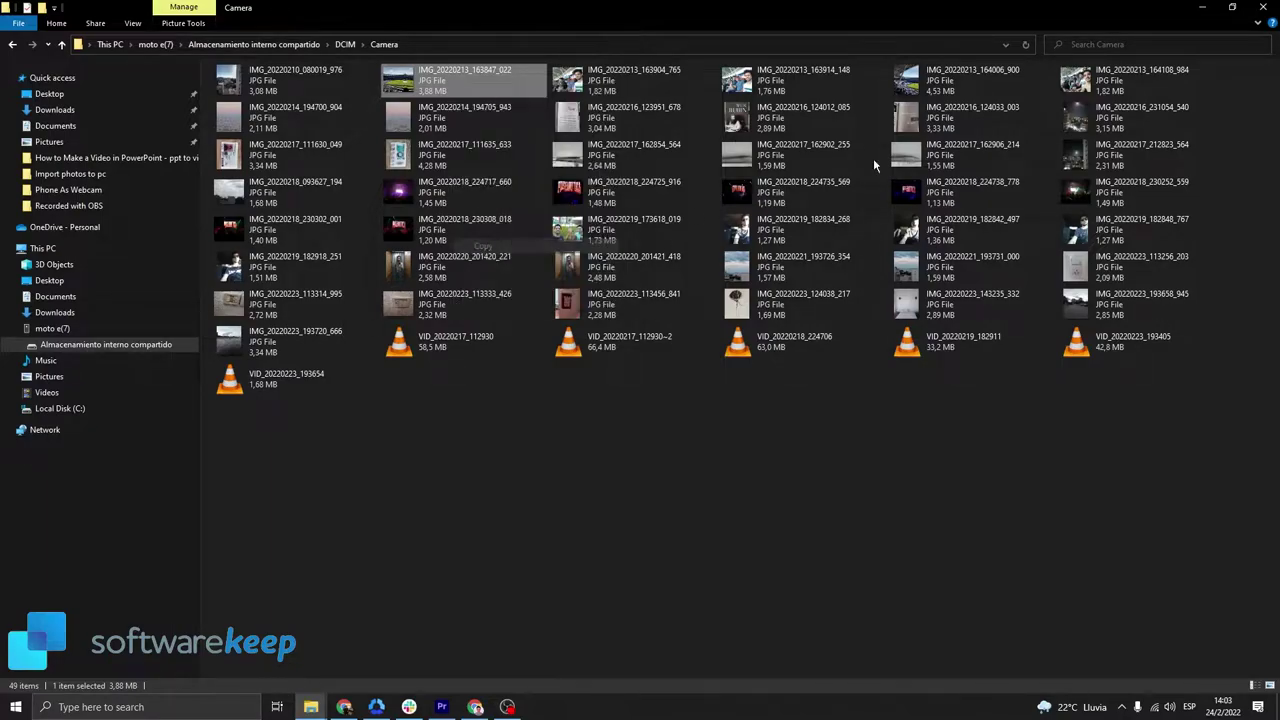
click(1232, 7)
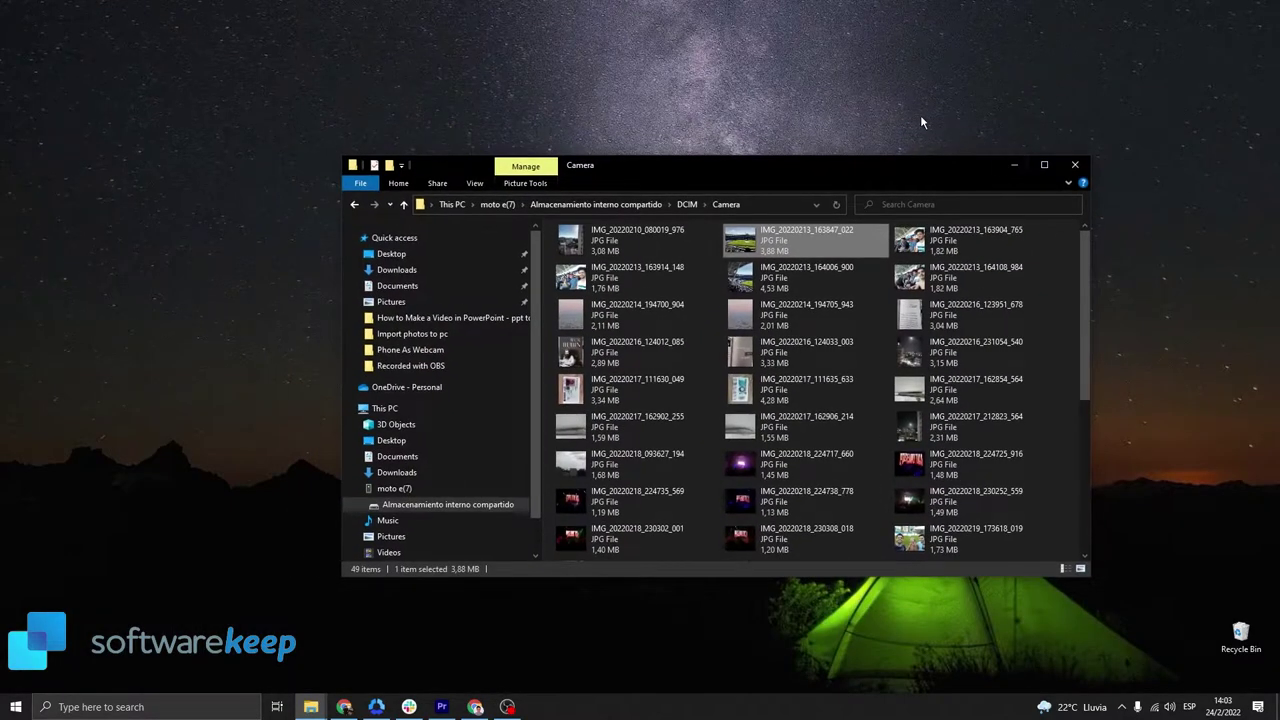
right_click(920, 115)
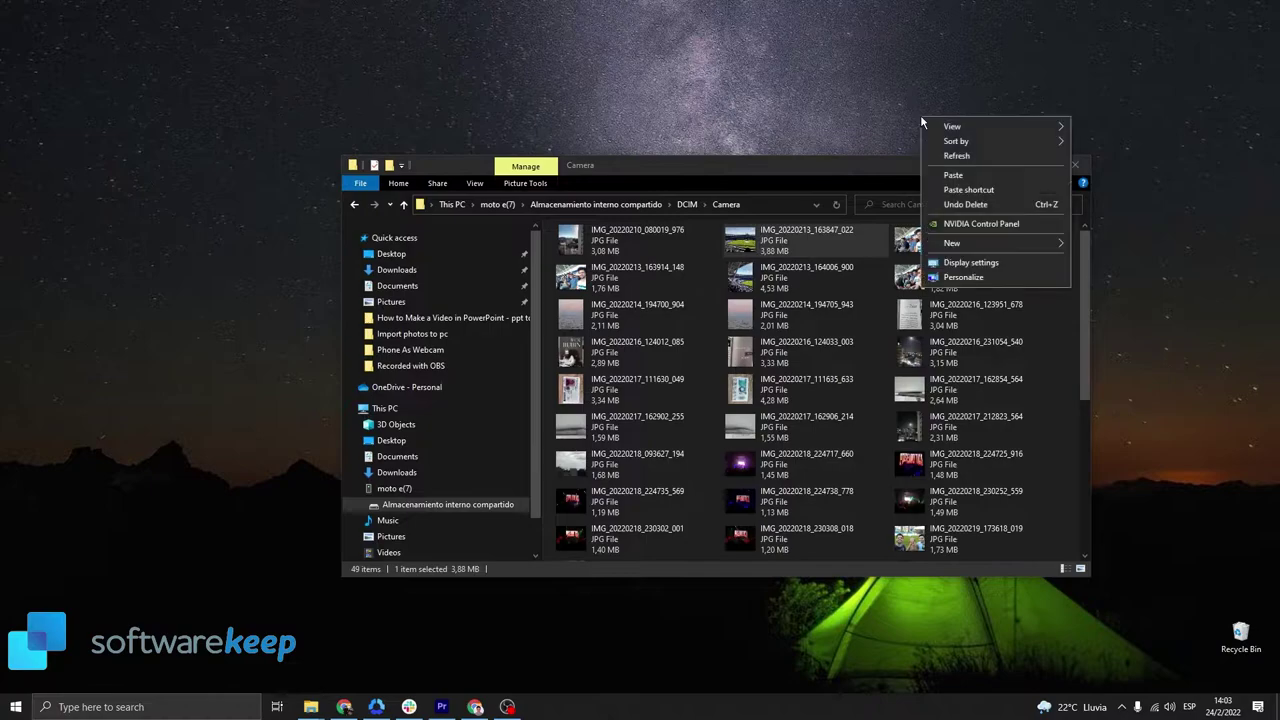
click(1003, 176)
- Open the copied desktop photo in Photos and start editing it
double_click(24, 25)
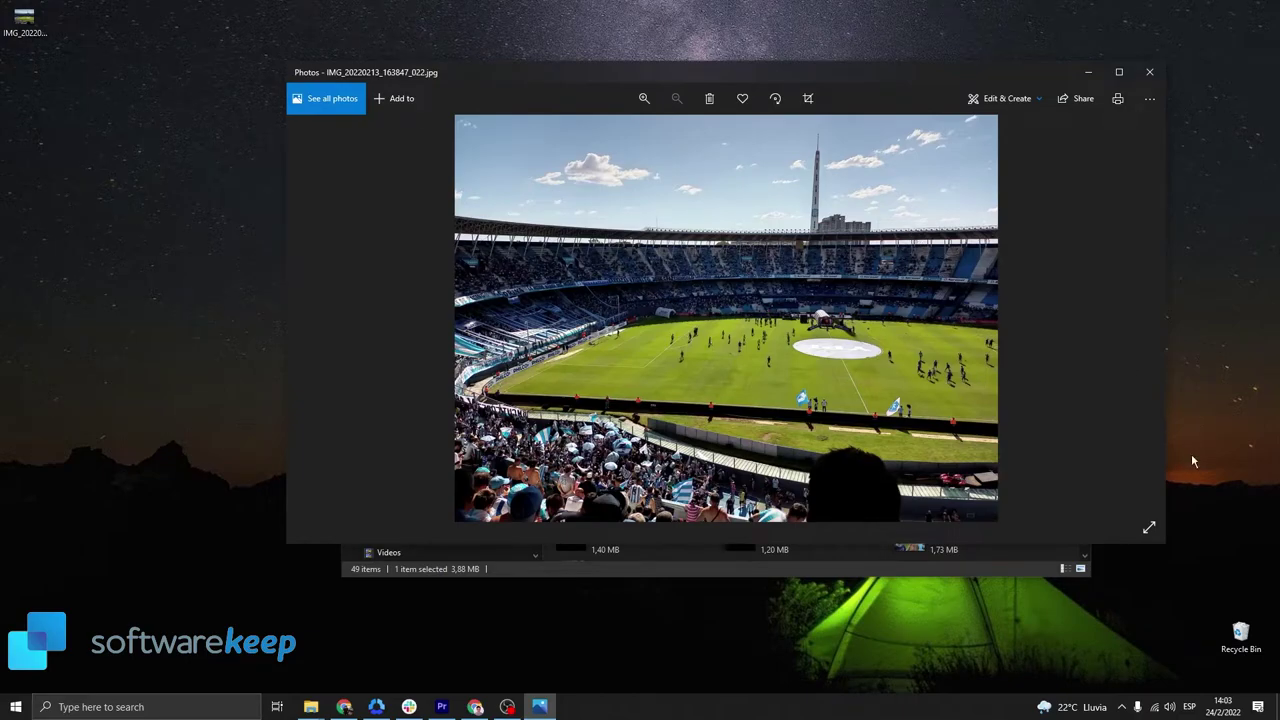
drag(750, 77, 726, 109)
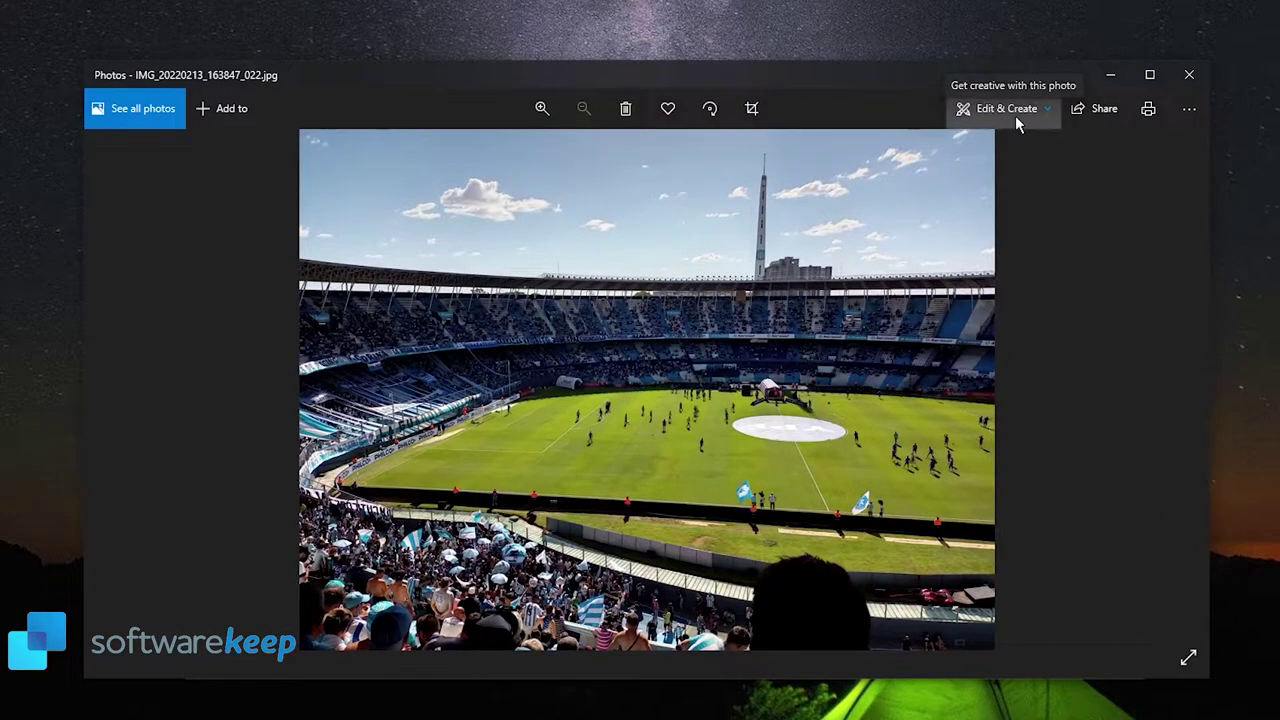
click(993, 136)
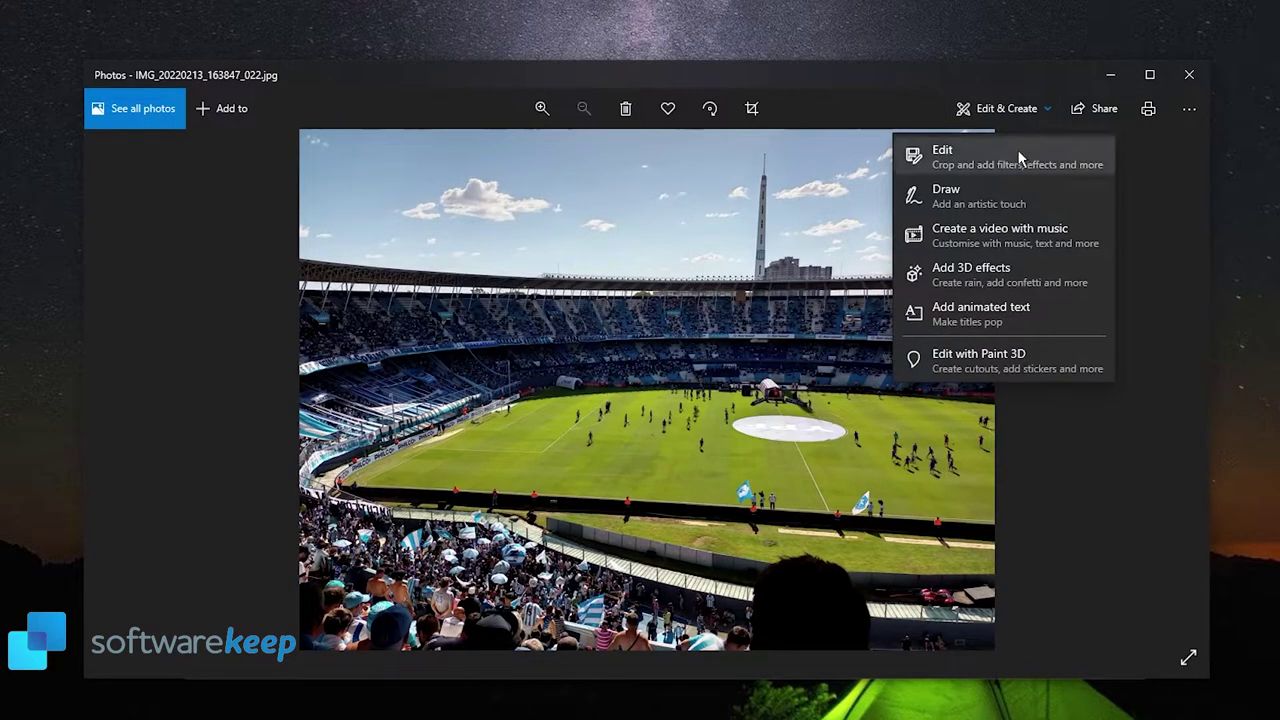
click(1017, 161)
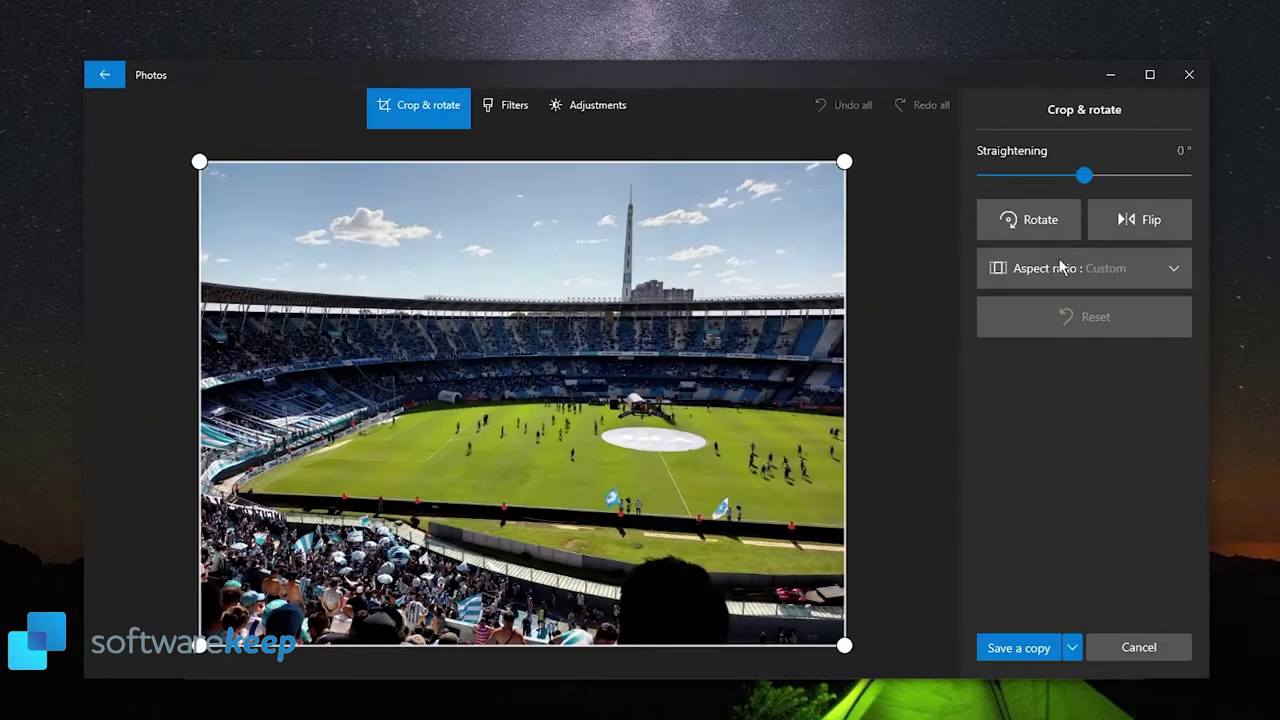
- Apply the Mercury filter to the stadium photo
mouse_move(845, 161)
mouse_down()
mouse_move(497, 289)
mouse_move(845, 161)
mouse_up()
click(500, 105)
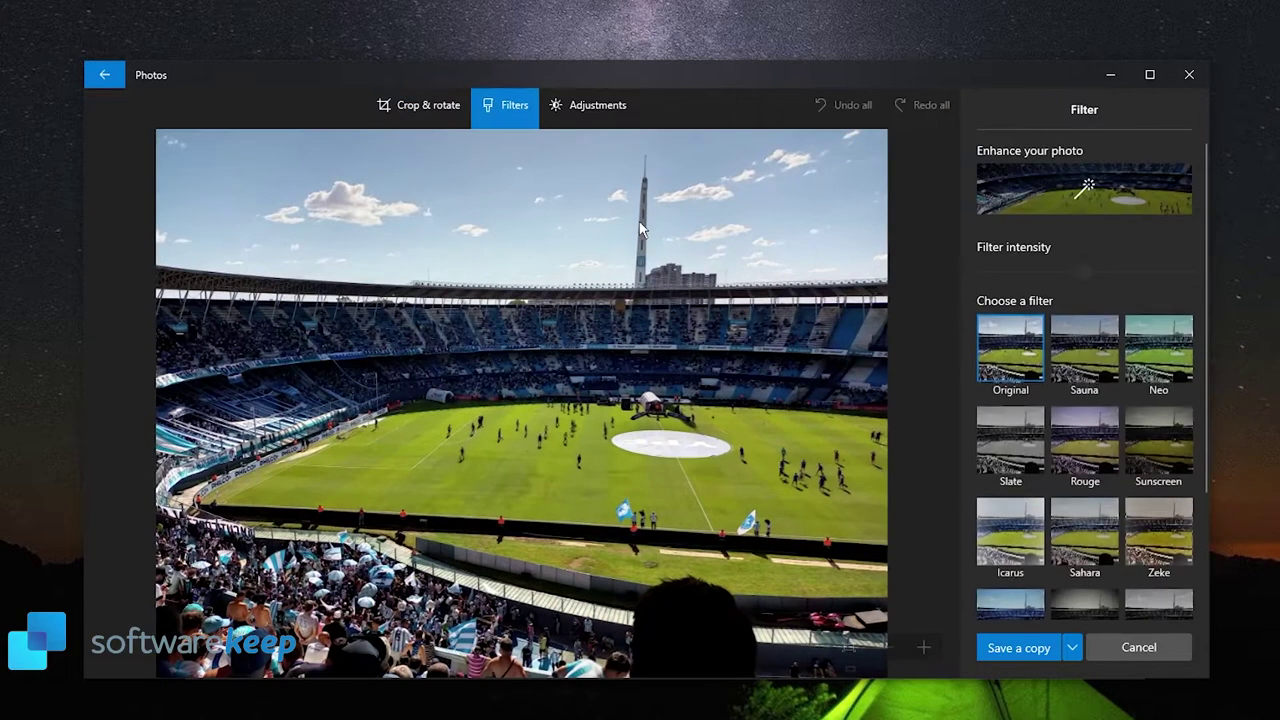
drag(1206, 340, 1204, 529)
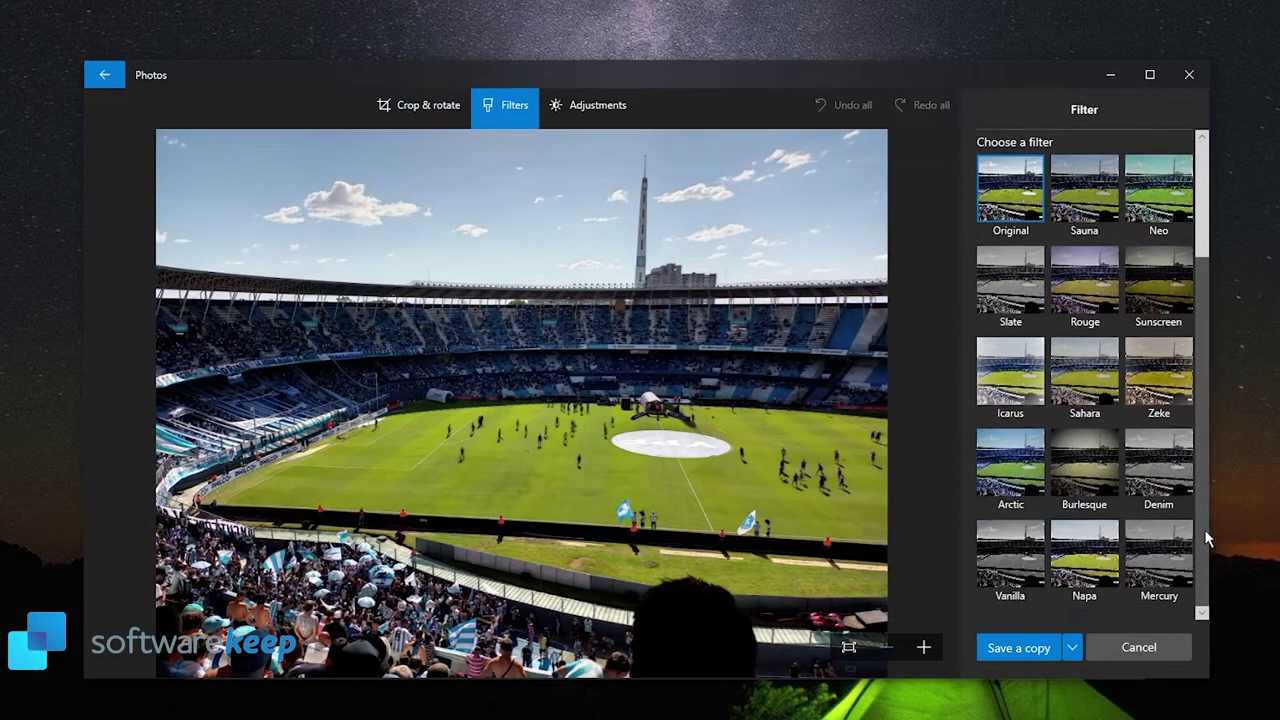
click(1183, 568)
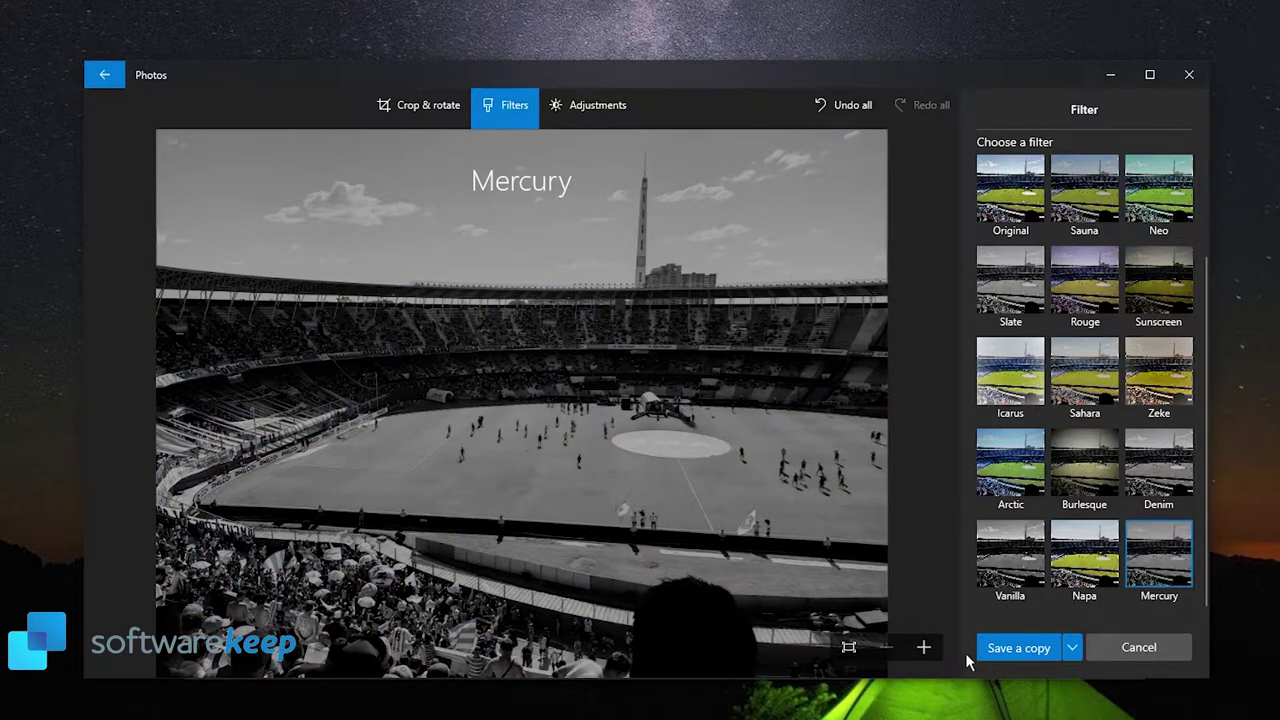
- Save a copy of the filtered photo on the Desktop as "IMG_20220213_163847_022 black and white" in JPG format
click(1015, 648)
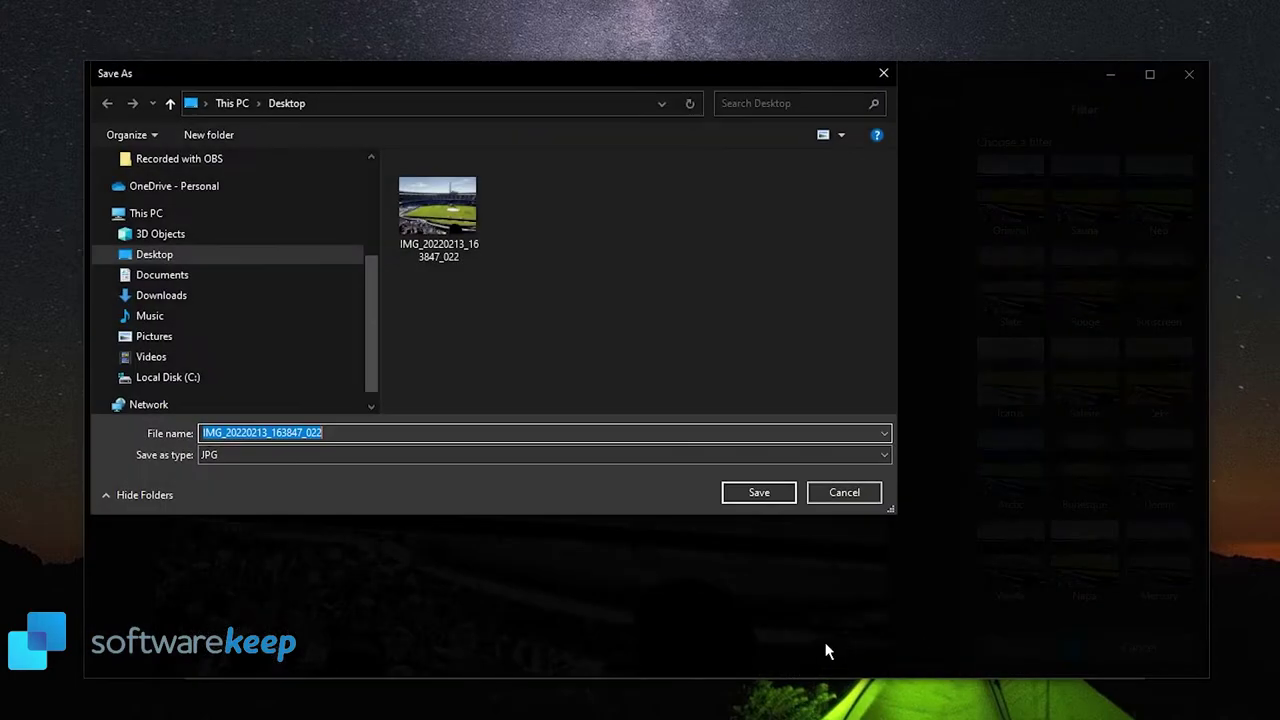
click(438, 210)
key(Tab)
key(End)
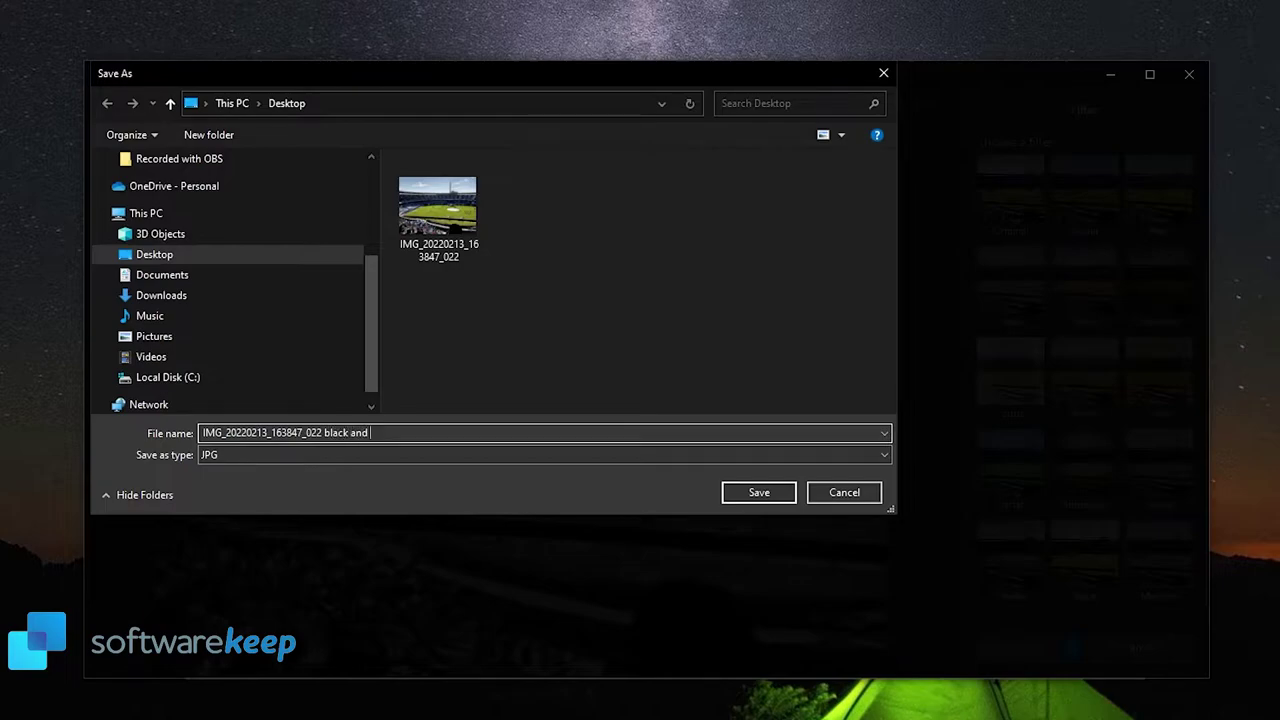
key(Return)
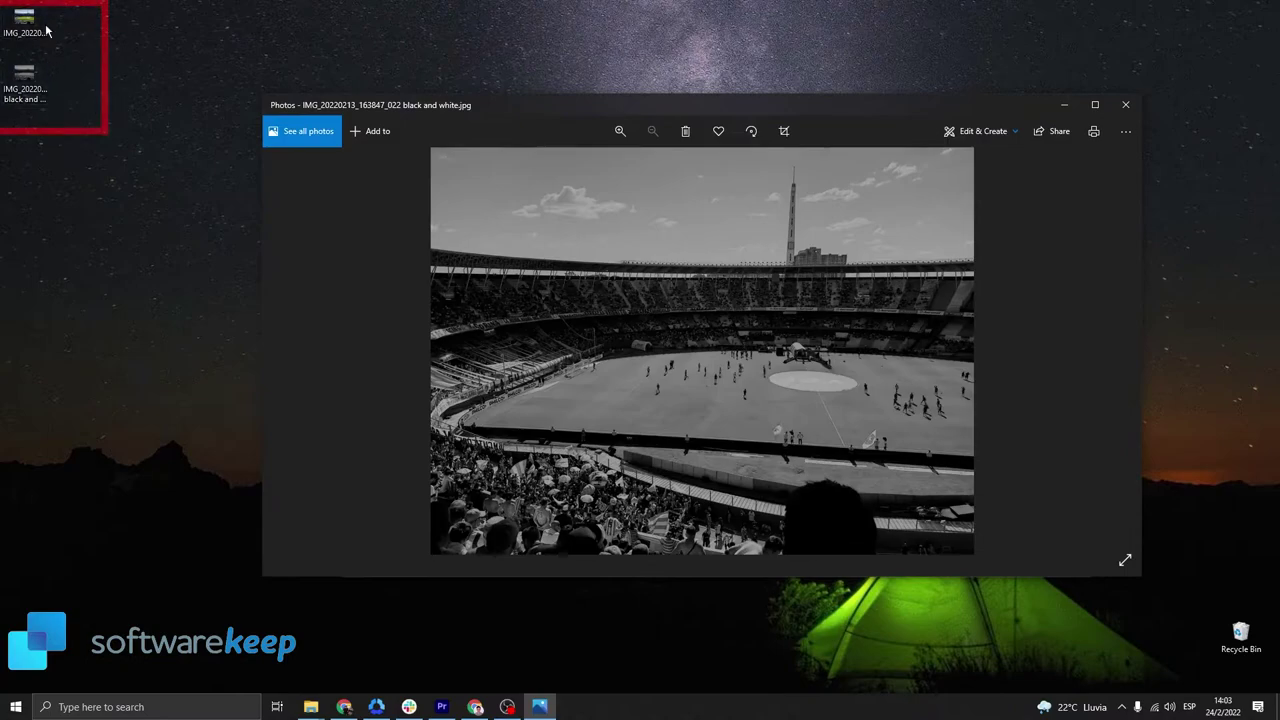
- Compare the original desktop photo with its black and white copy, and close the photo viewer window
click(33, 91)
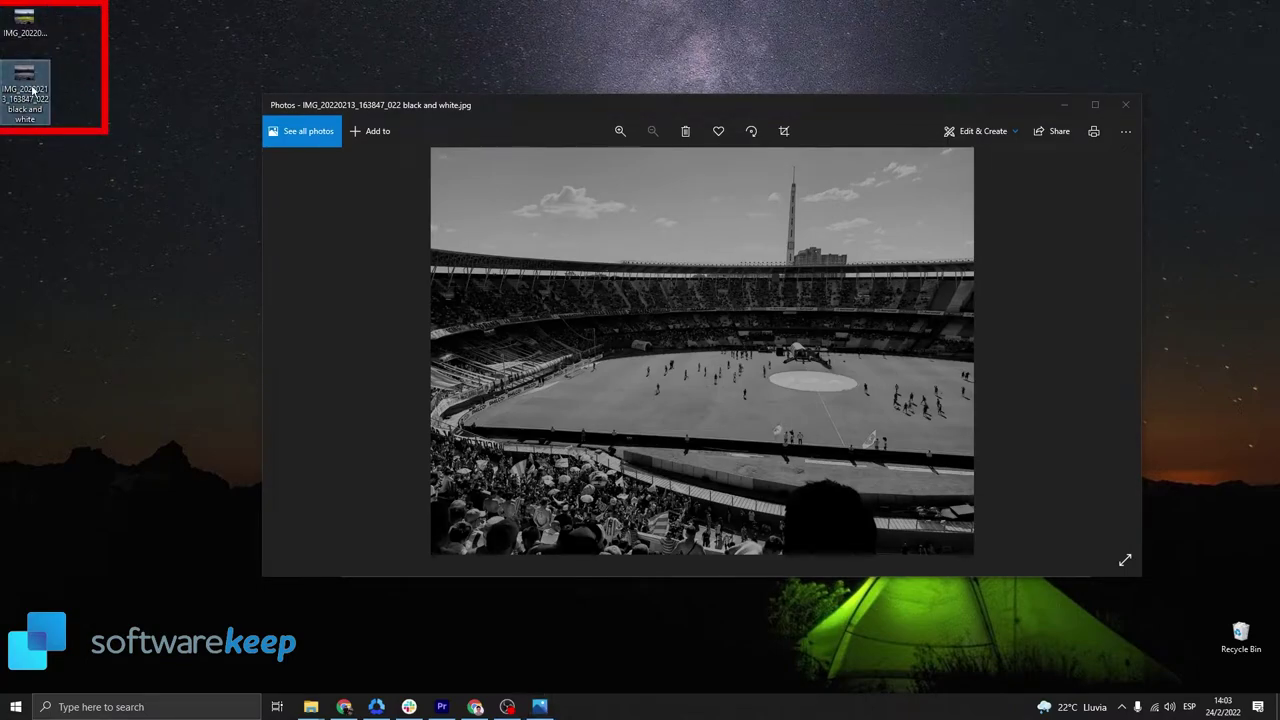
double_click(26, 28)
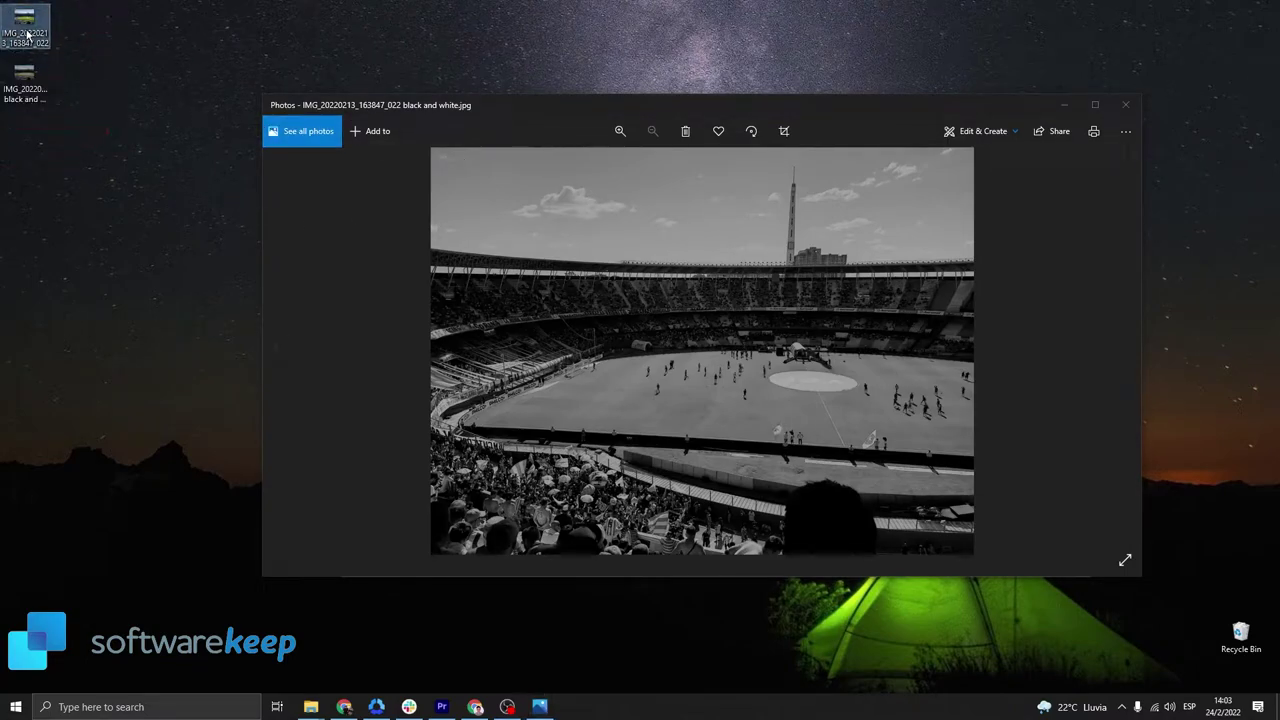
key(Right)
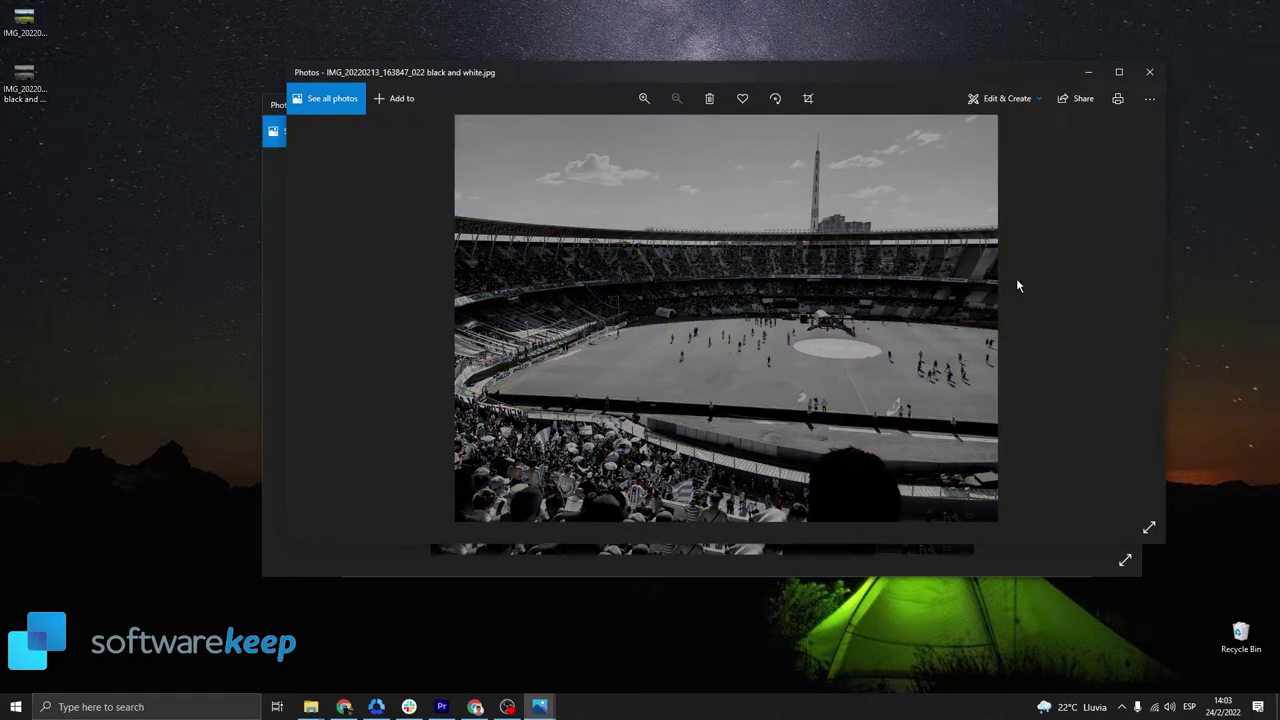
click(1150, 72)
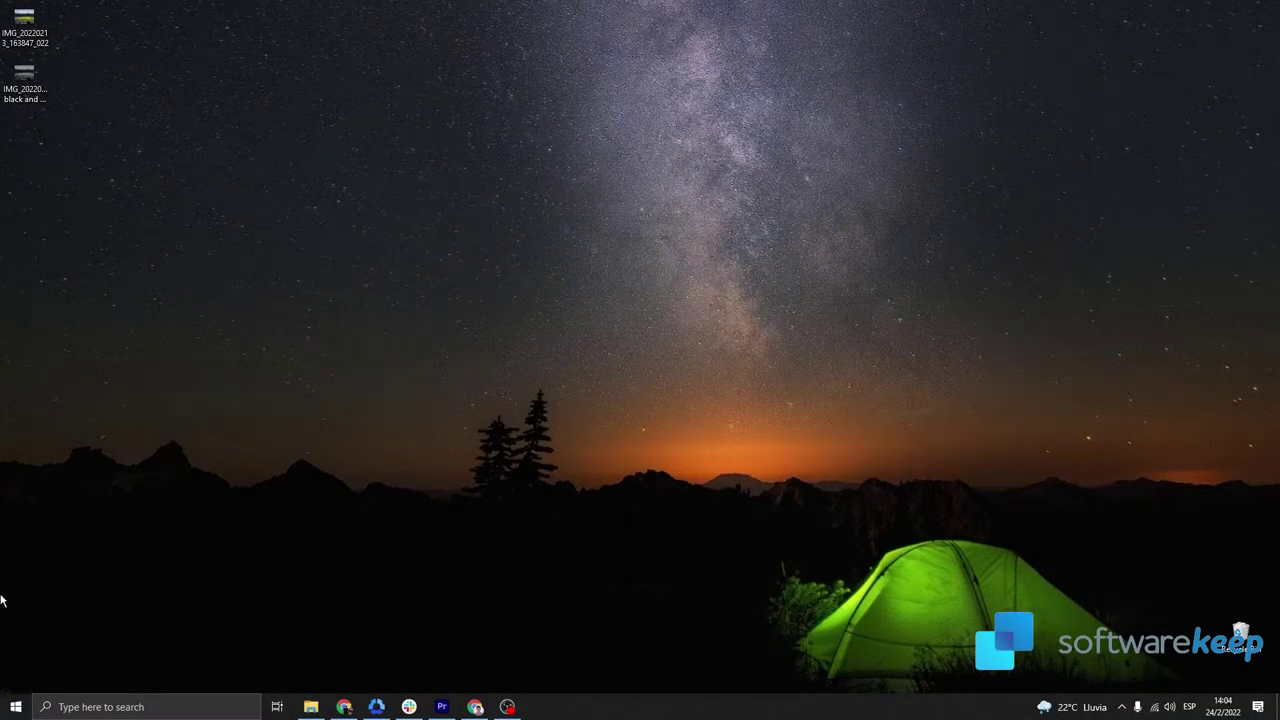
- Start importing pictures and videos from the moto e(7) device in File Explorer
mouse_move(311, 707)
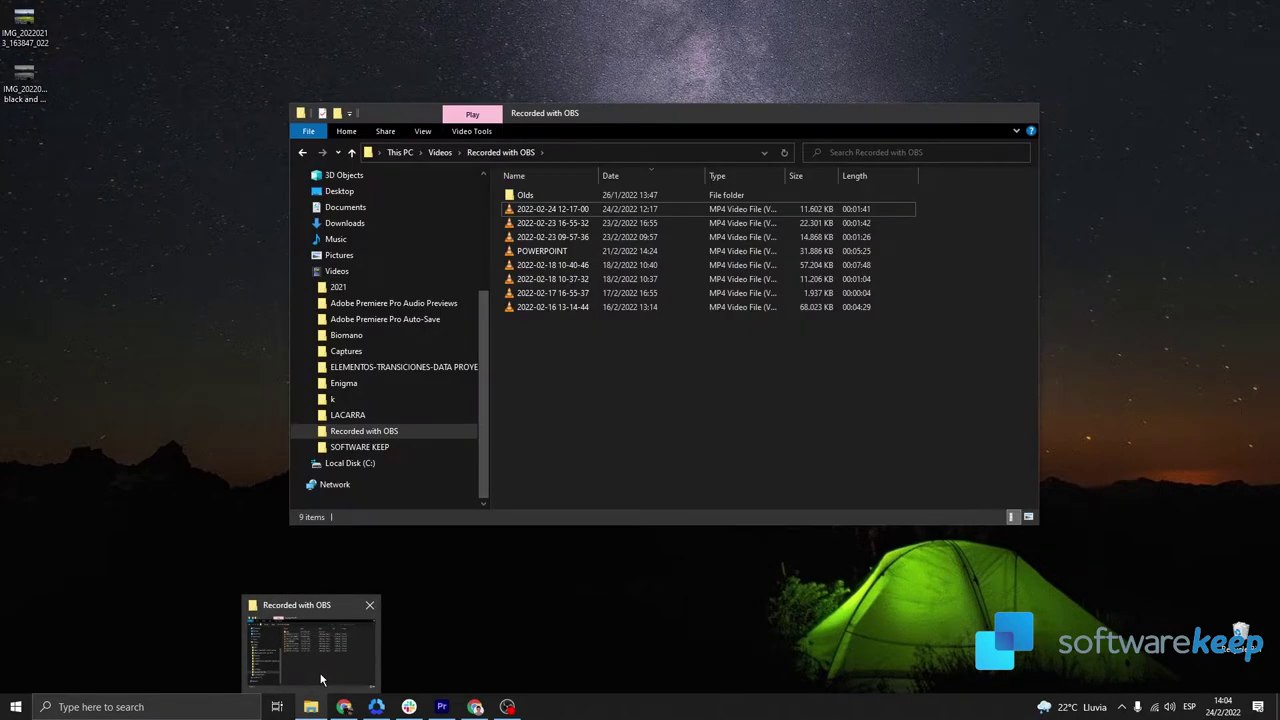
click(321, 680)
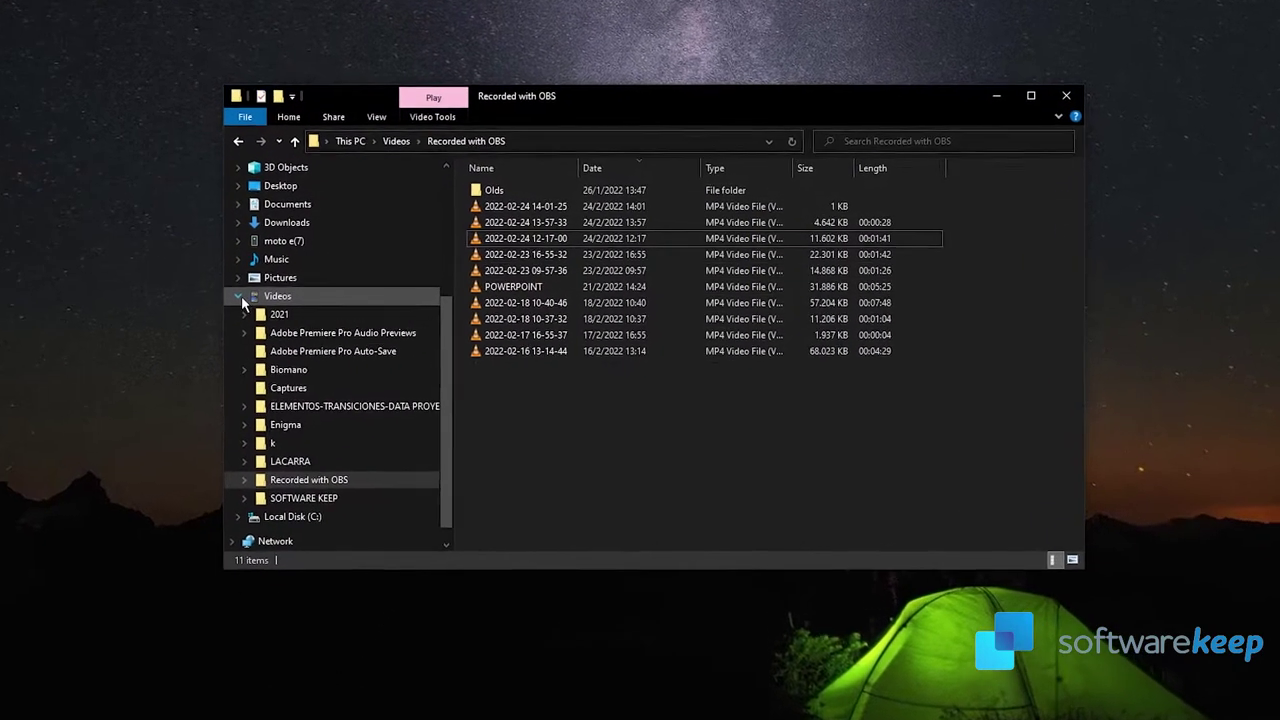
click(281, 293)
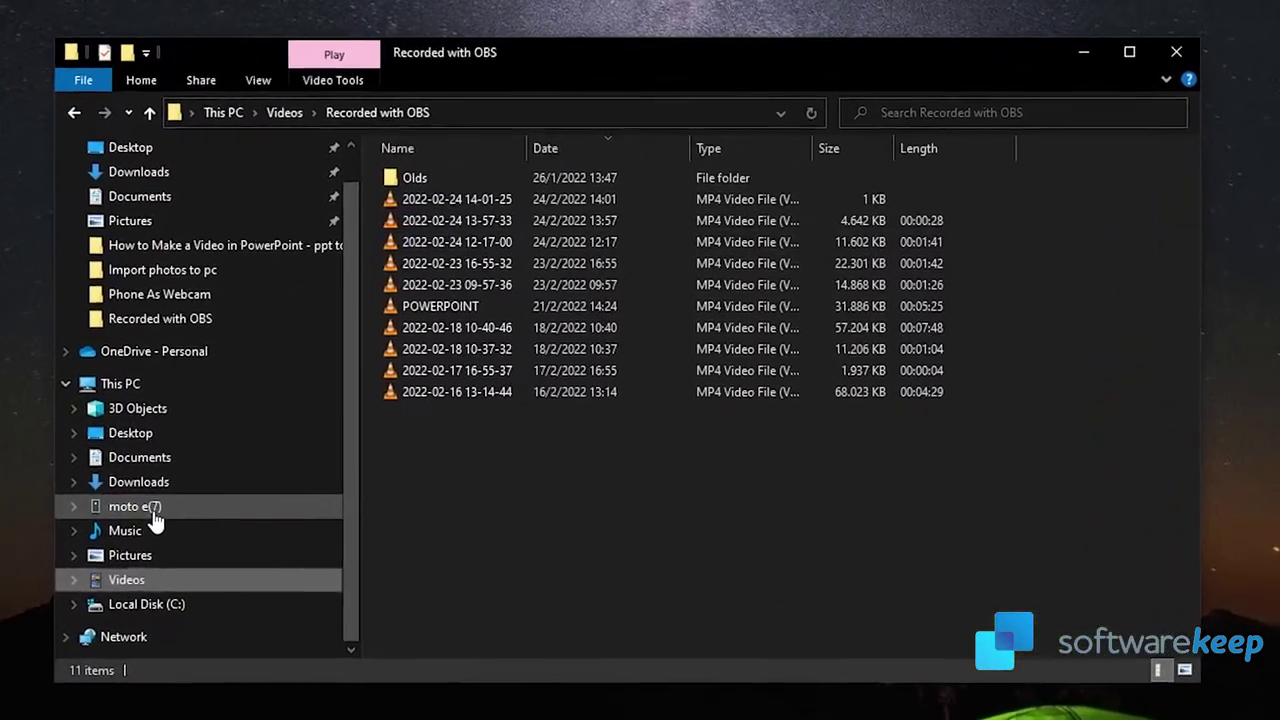
click(192, 500)
right_click(139, 522)
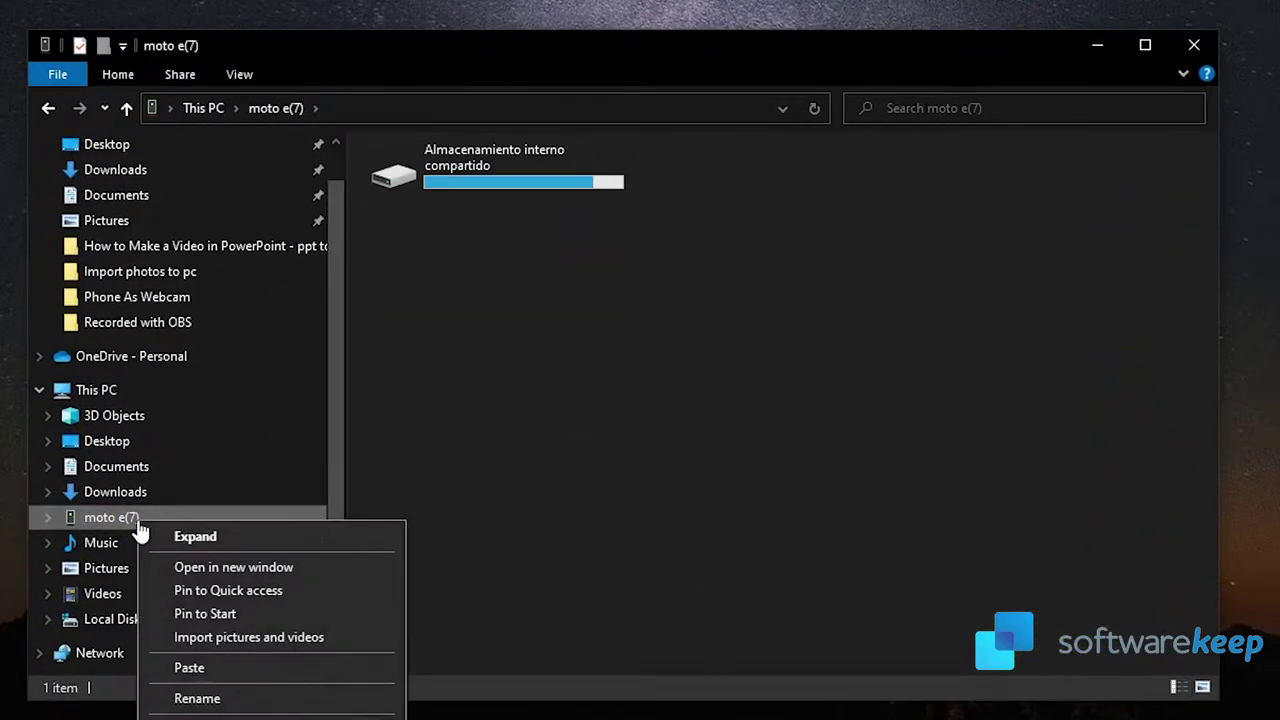
click(270, 640)
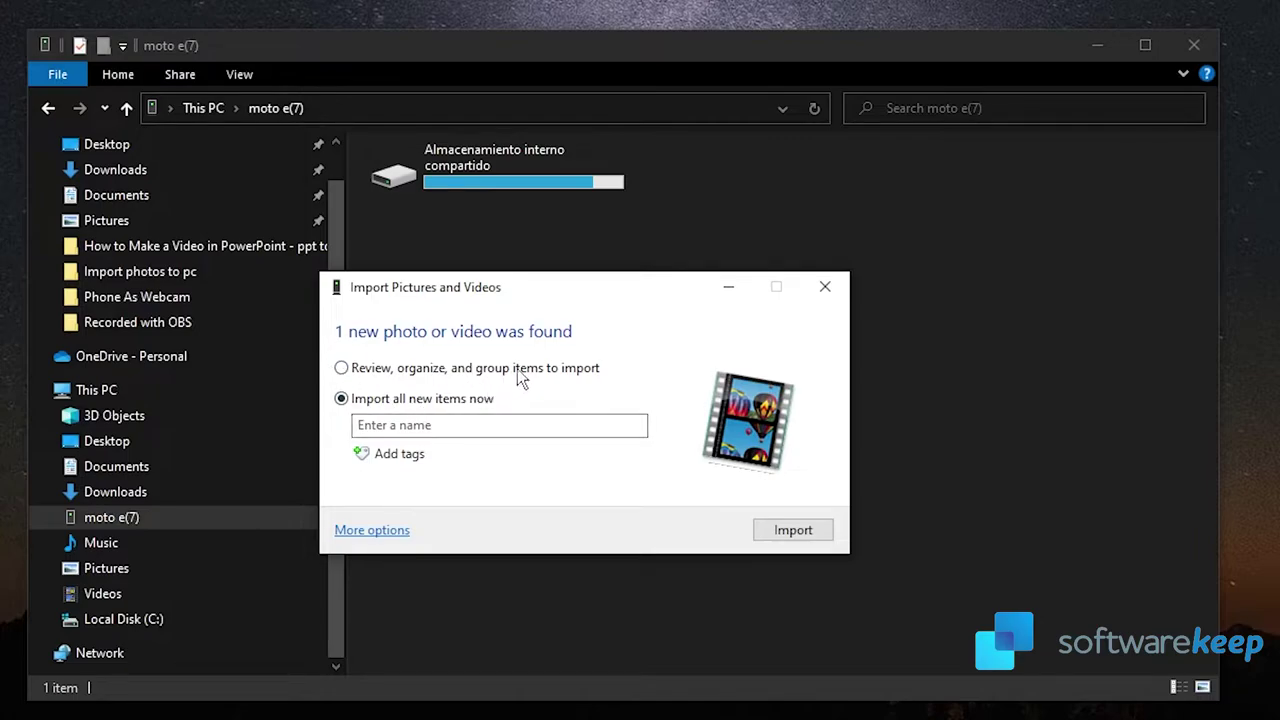
- Choose to review, organize and group the items, include the group dated 18/2/2022 to 19/2/2022, and expand its items
click(347, 369)
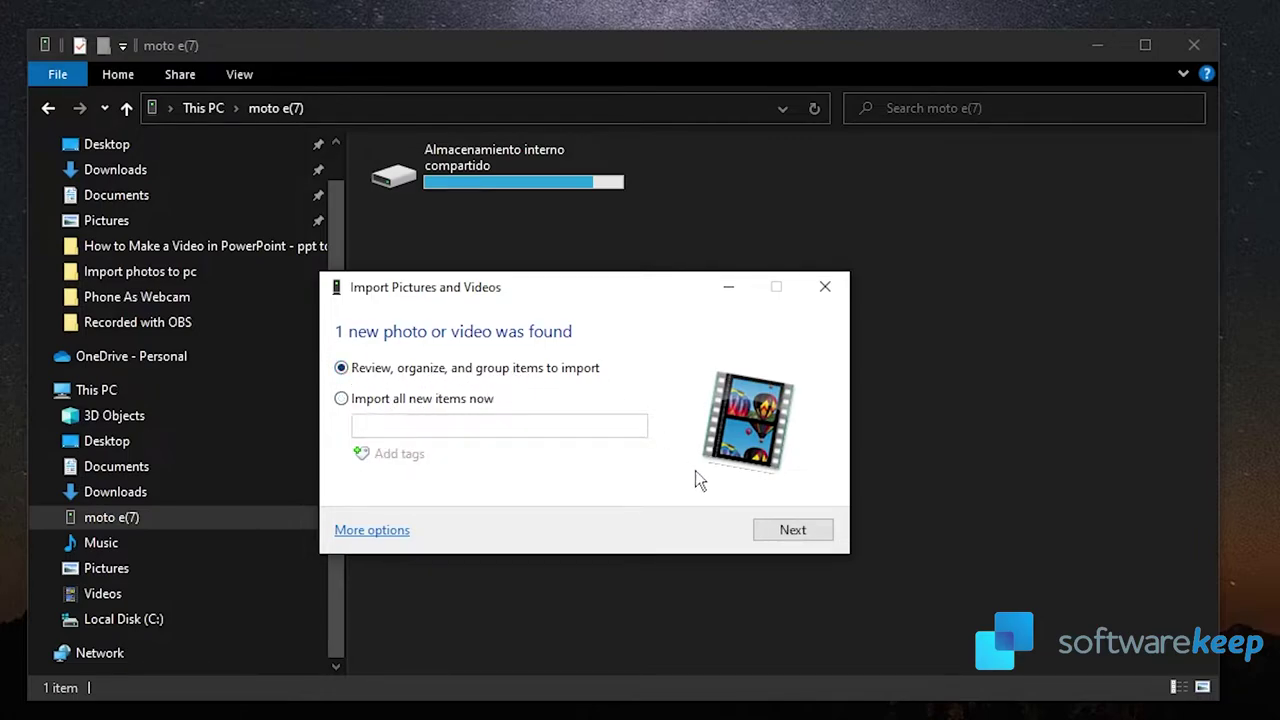
click(765, 527)
scroll(670, 405, down, 3)
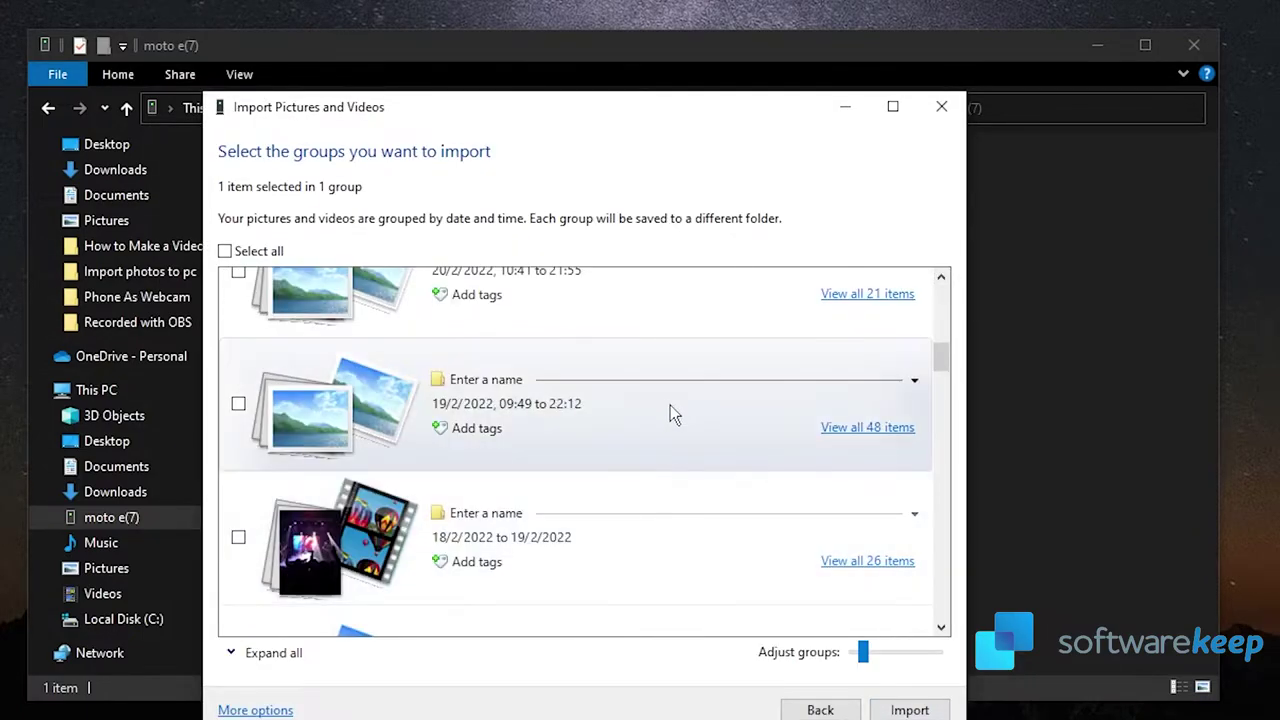
scroll(632, 420, down, 2)
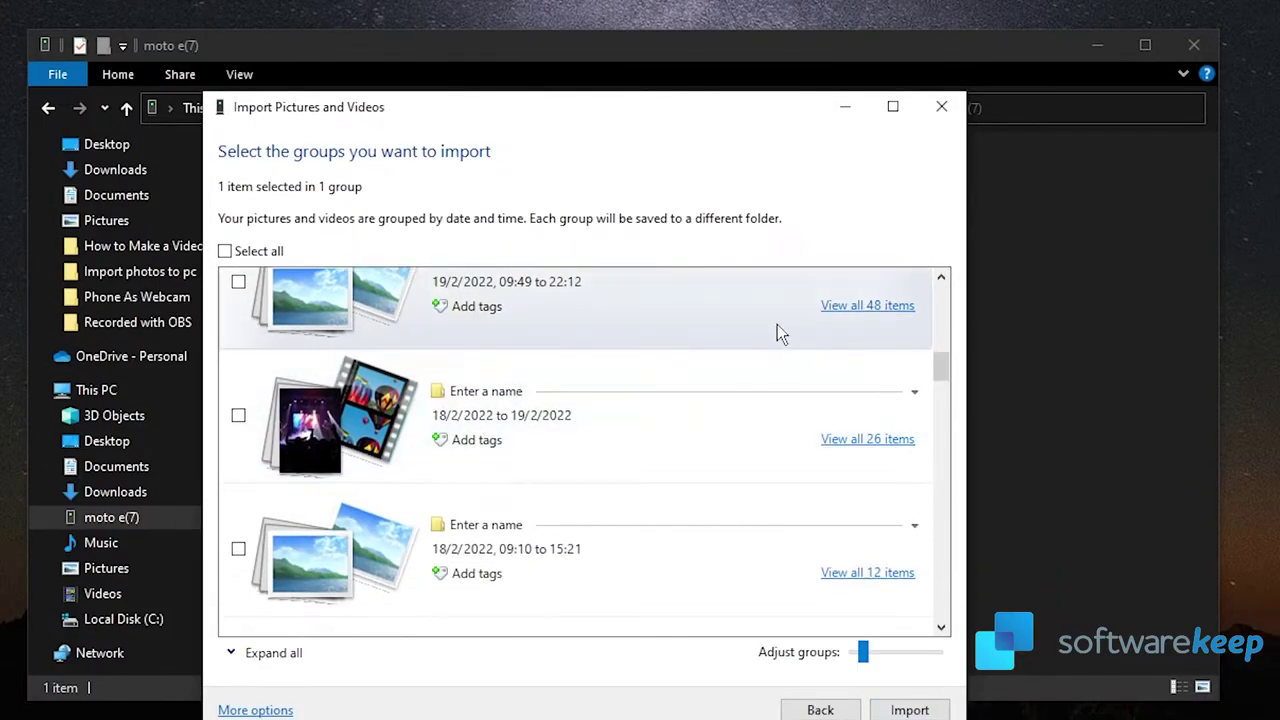
click(238, 415)
click(903, 444)
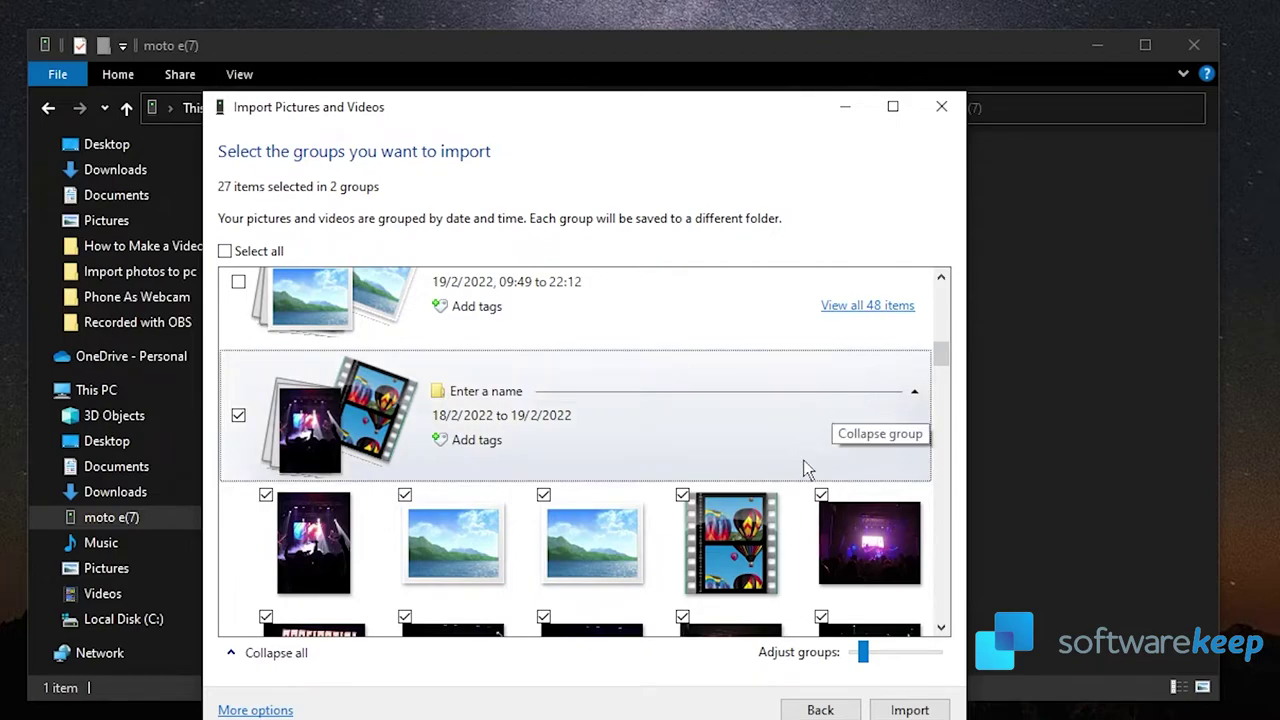
- Select only the first photo in the group dated 18/2/2022 to 19/2/2022 instead of the whole group, and import the selection
click(238, 415)
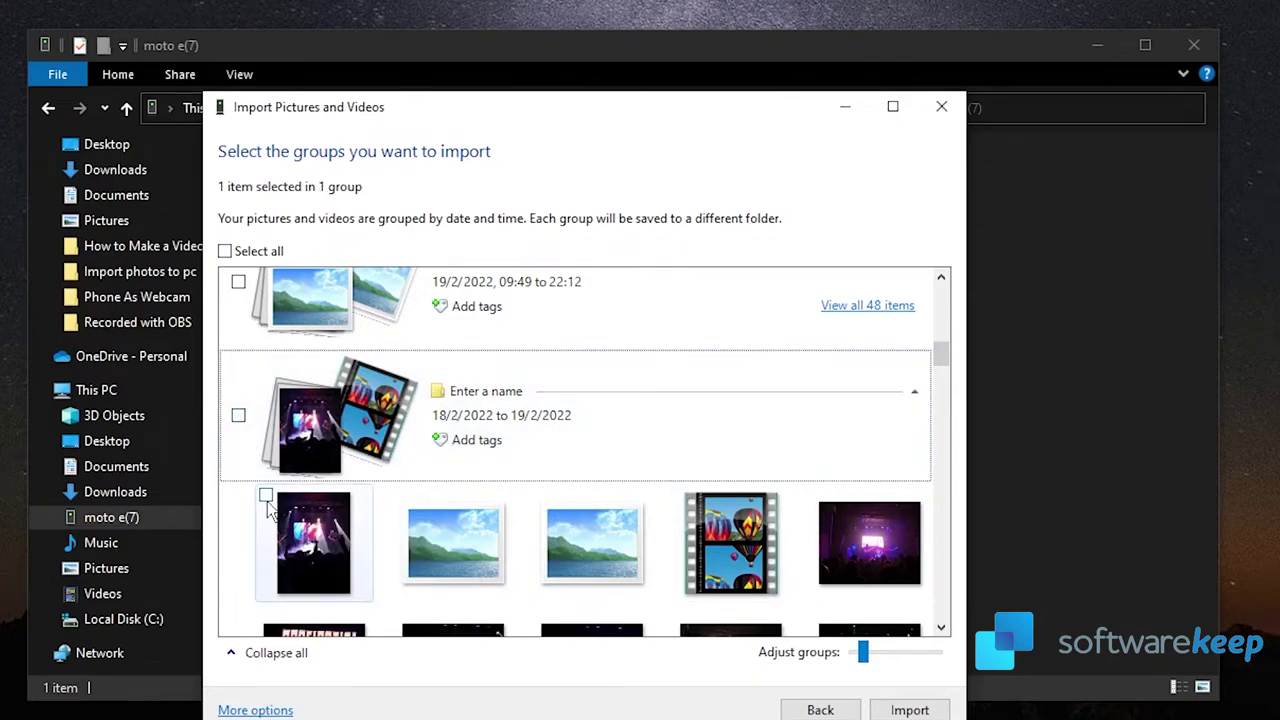
click(265, 495)
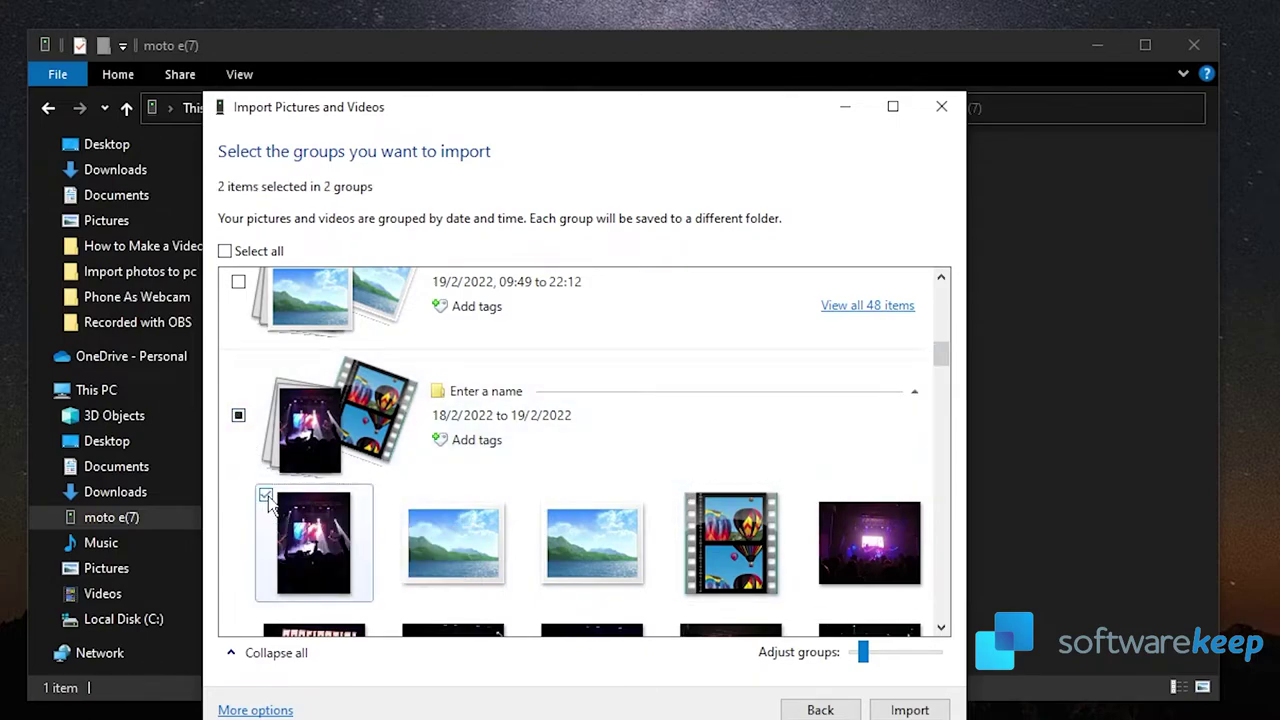
click(910, 710)
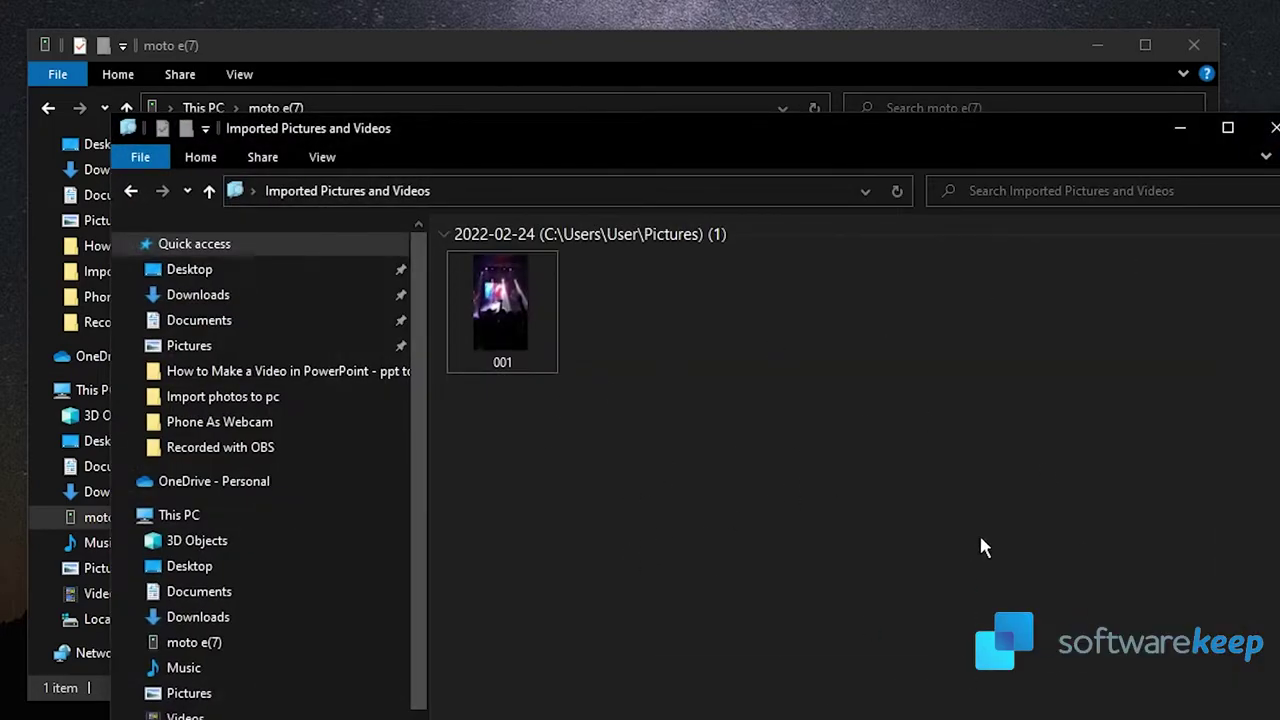
- Open the imported picture 001 with Photos, making it the app always used for .jpeg files
double_click(496, 317)
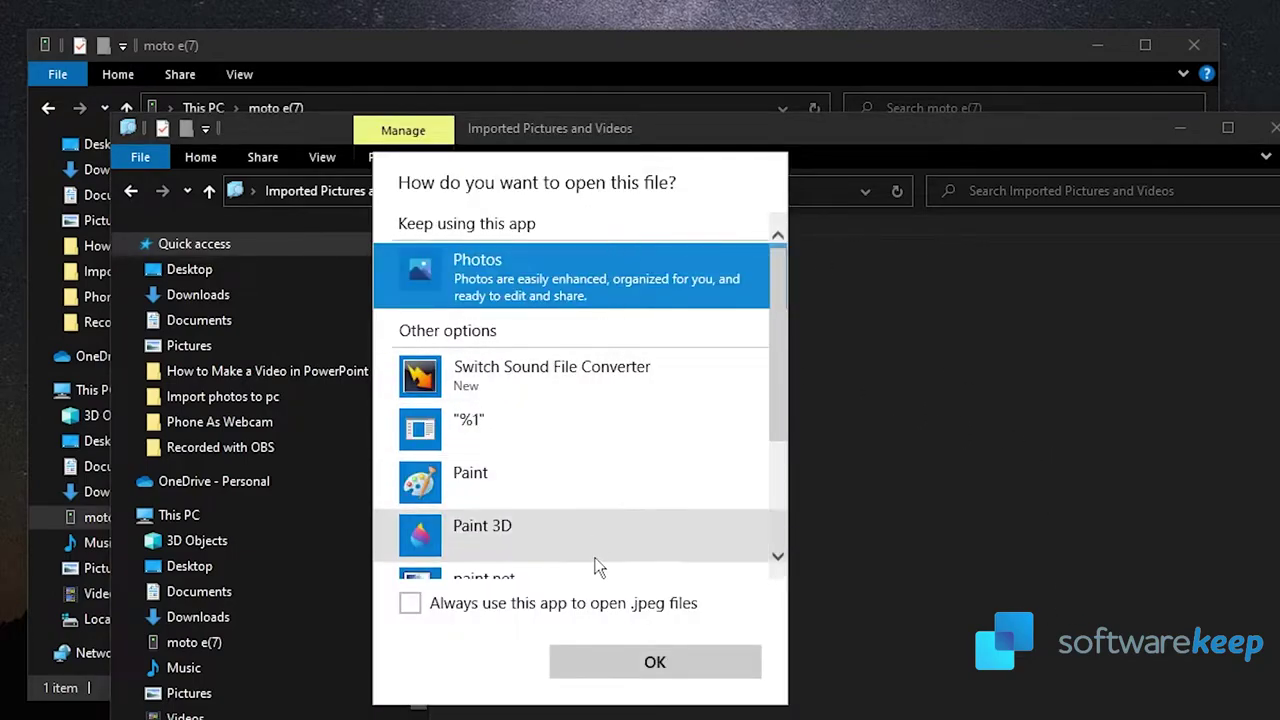
click(427, 606)
click(630, 664)
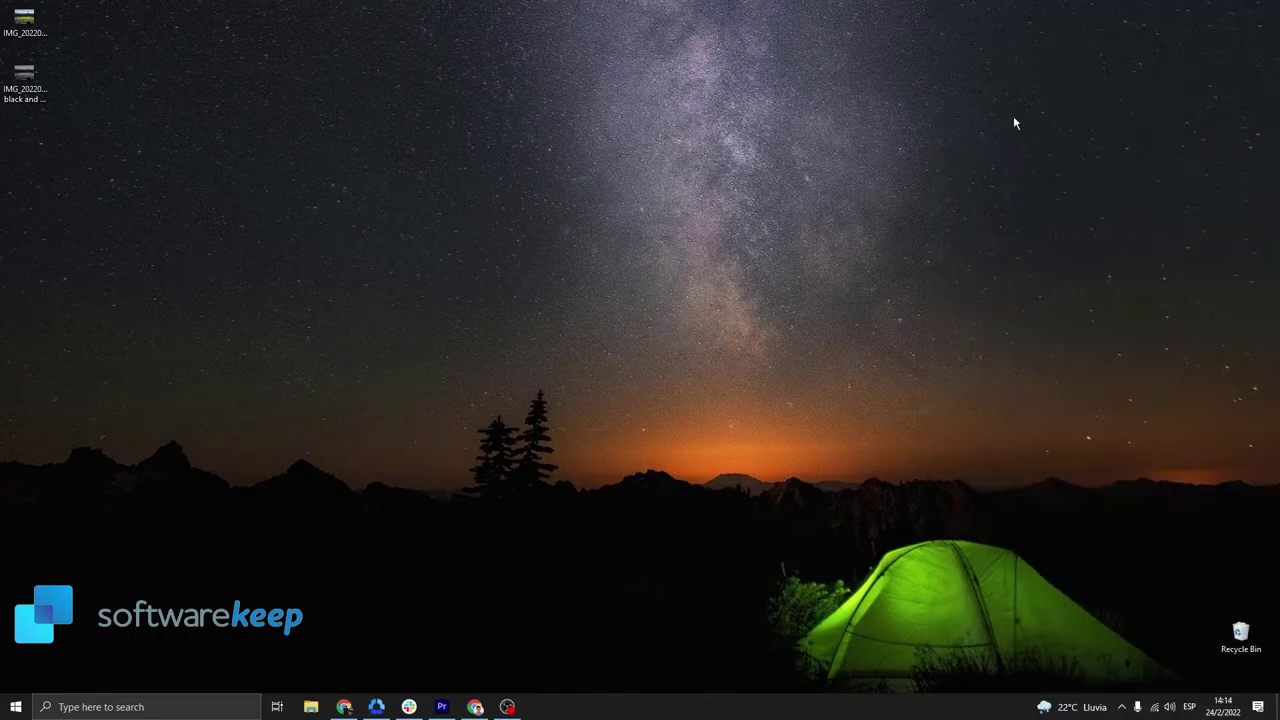
click(476, 708)
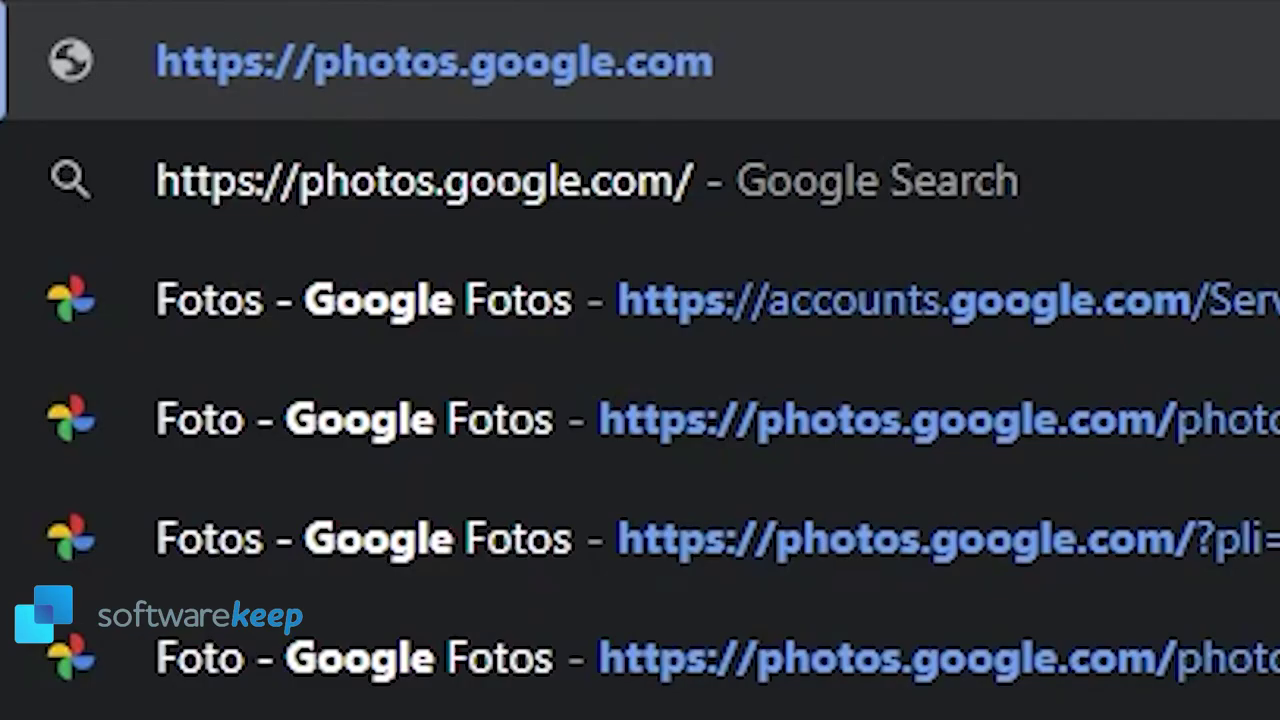
key(Return)
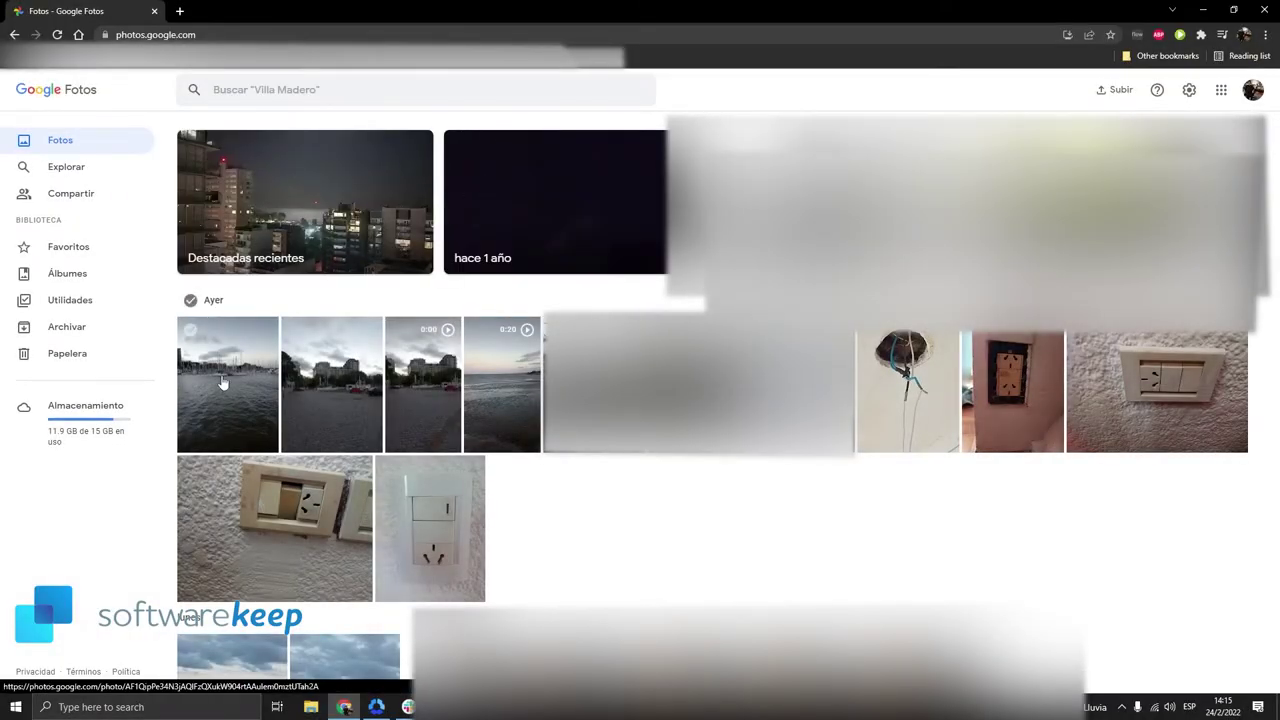
click(229, 377)
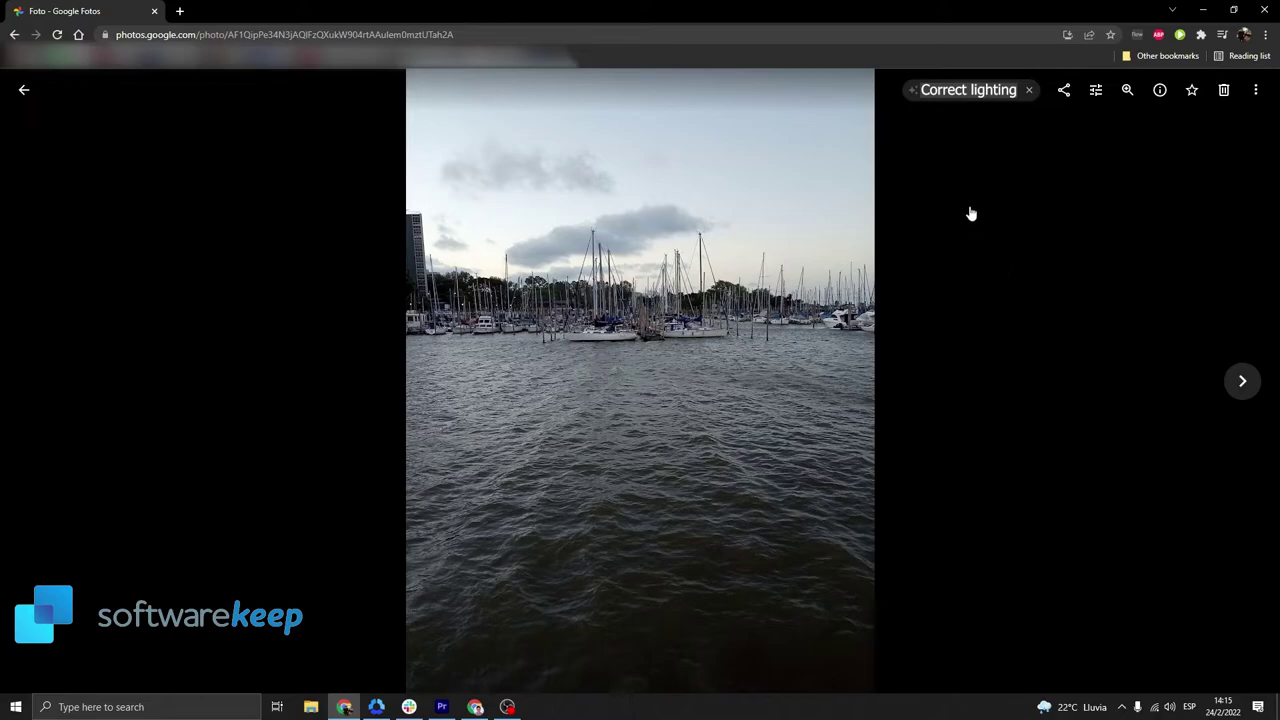
- Apply the Correct lighting suggestion to the harbour photo, compare it with the original, and save the edit
click(963, 93)
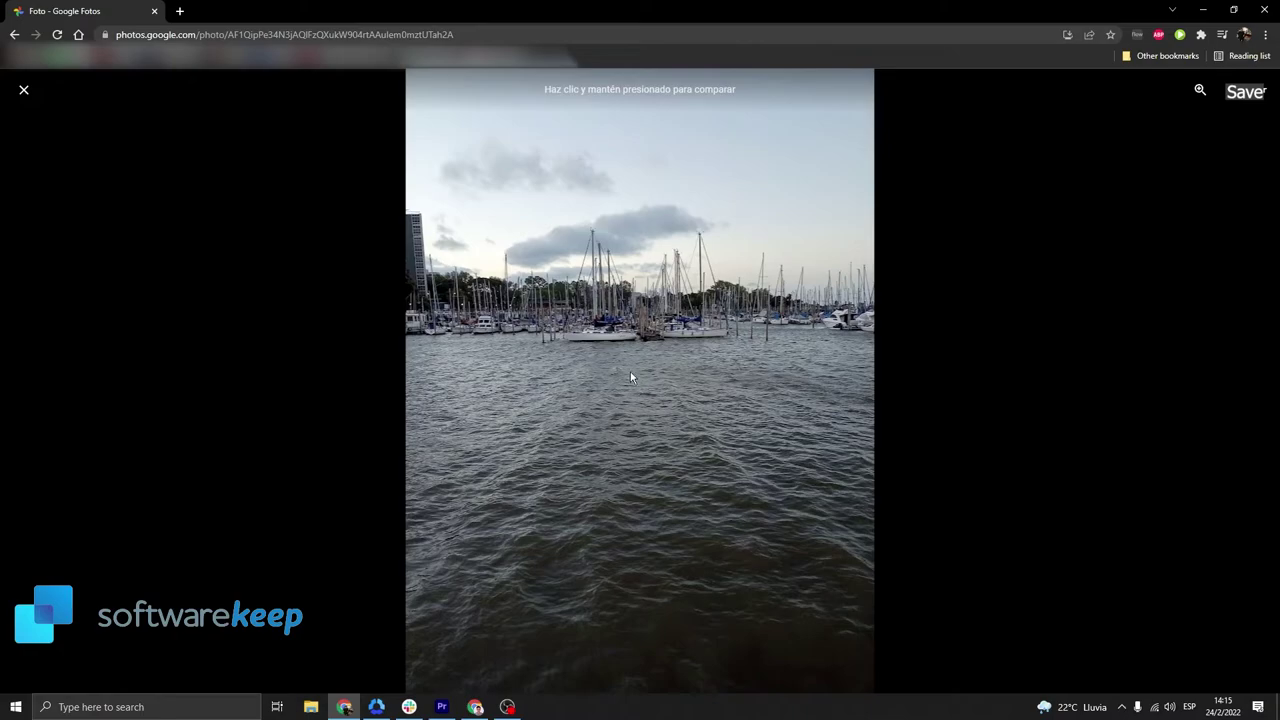
drag(741, 367, 741, 367)
click(740, 364)
click(741, 367)
click(1249, 100)
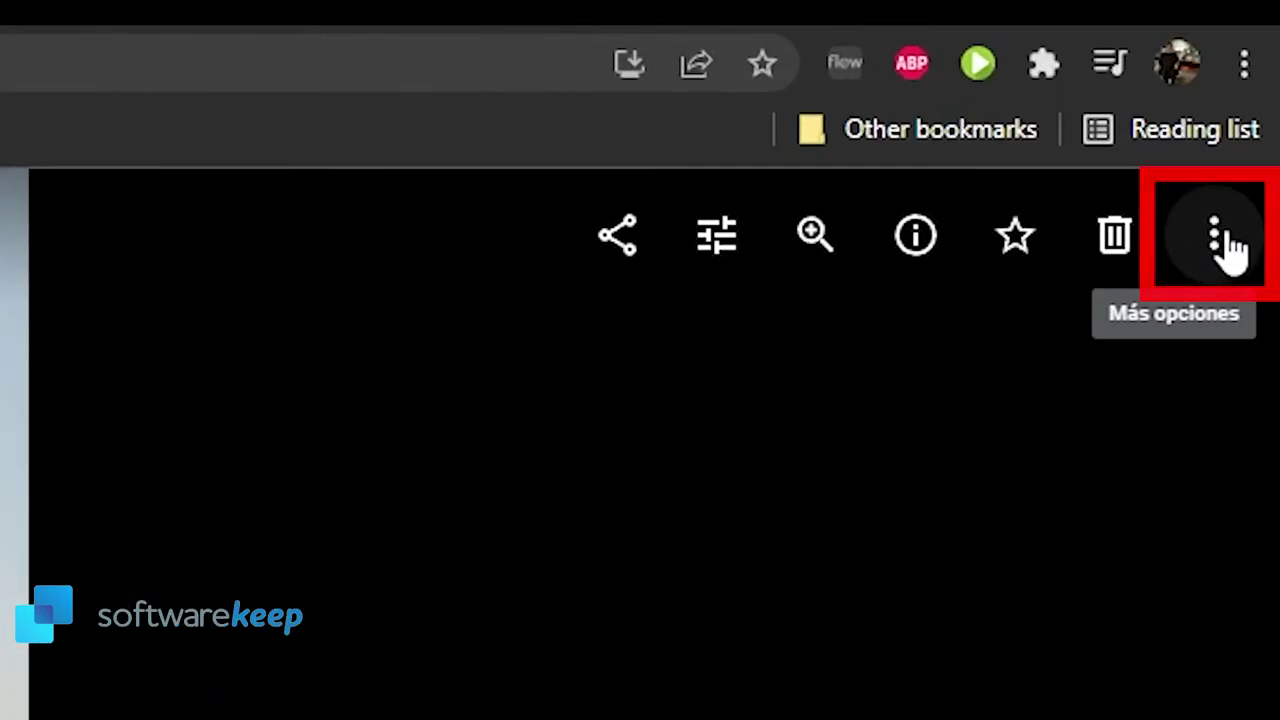
- Download the harbour photo to the Desktop as JPEG image IMG_20220223_193720_666, and return to the photo library
click(1228, 248)
click(780, 405)
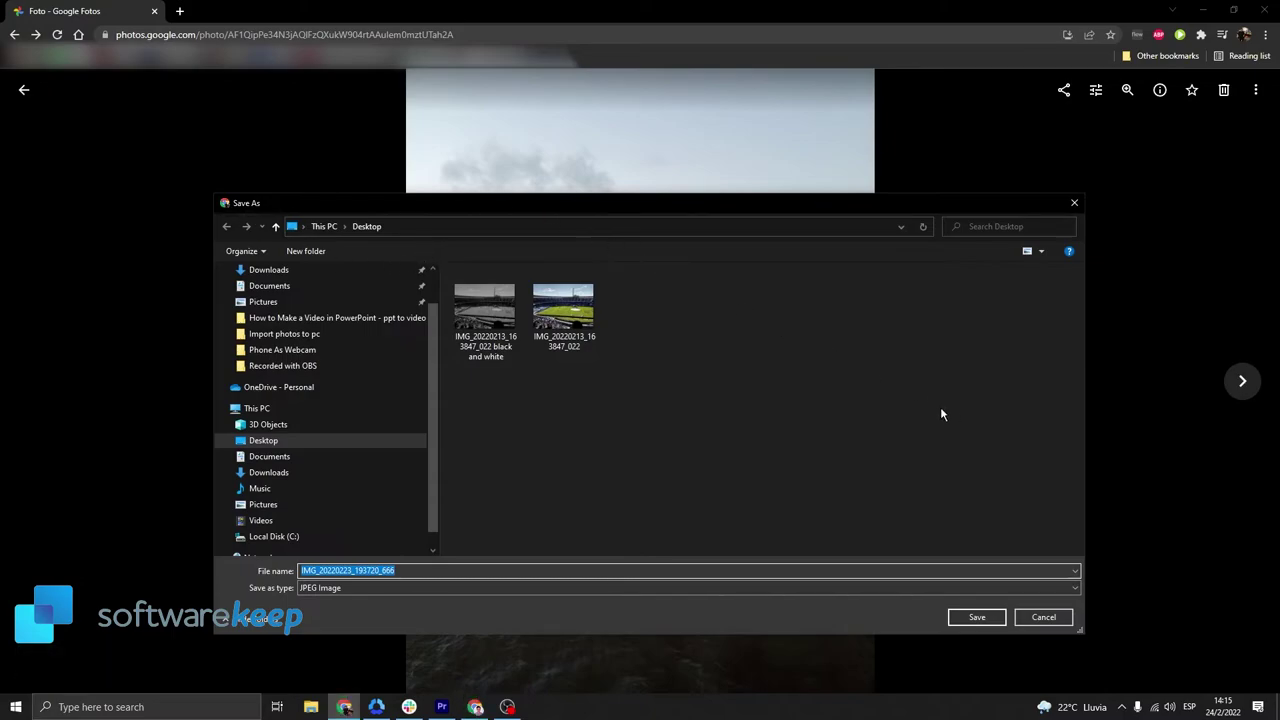
click(977, 617)
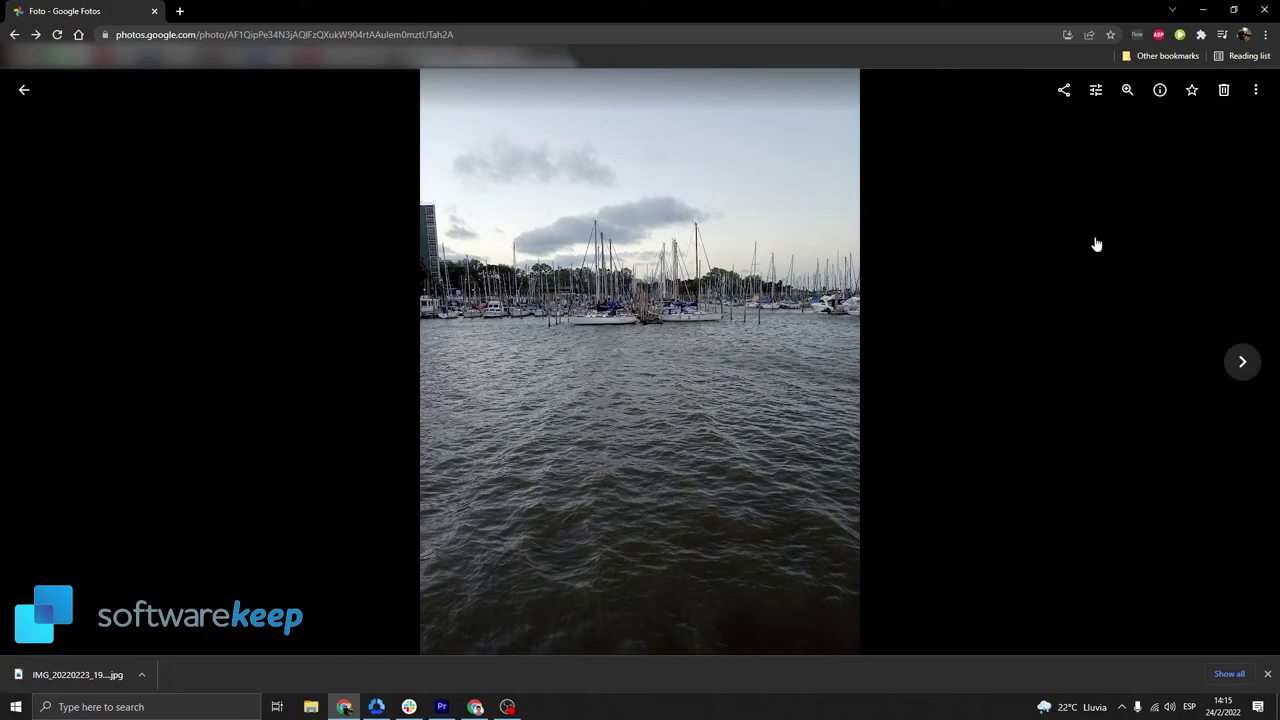
click(25, 90)
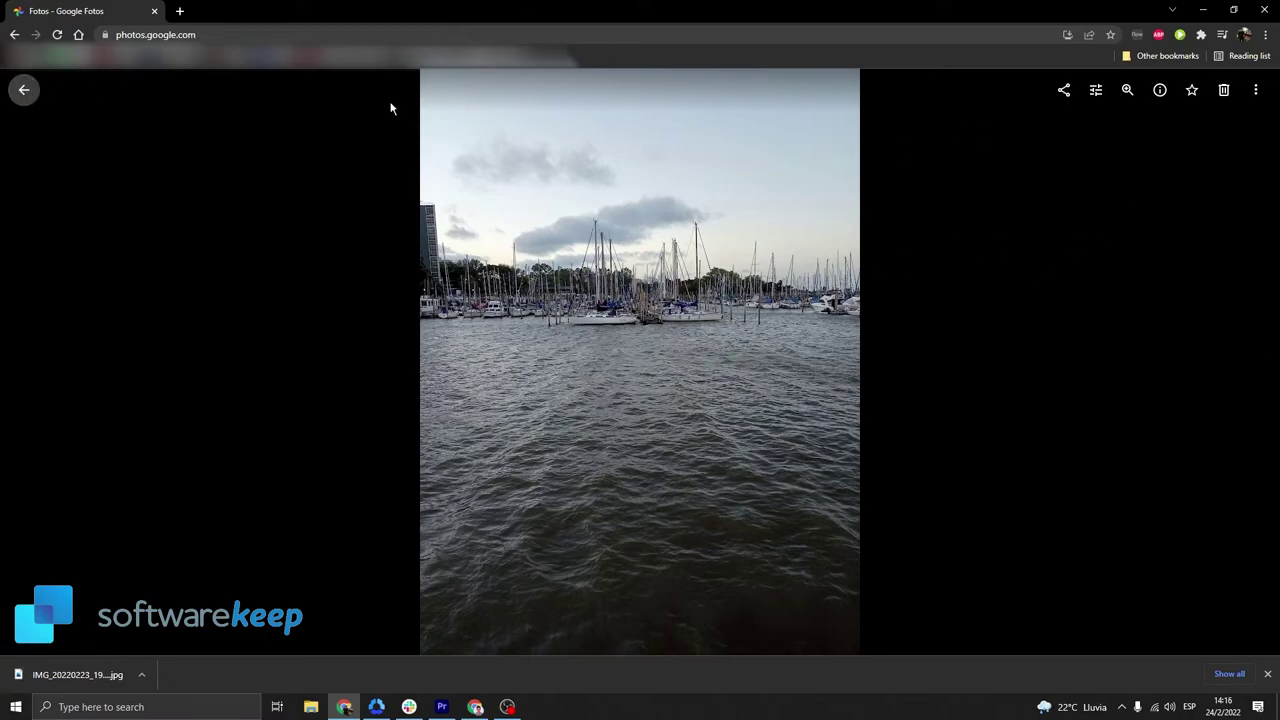